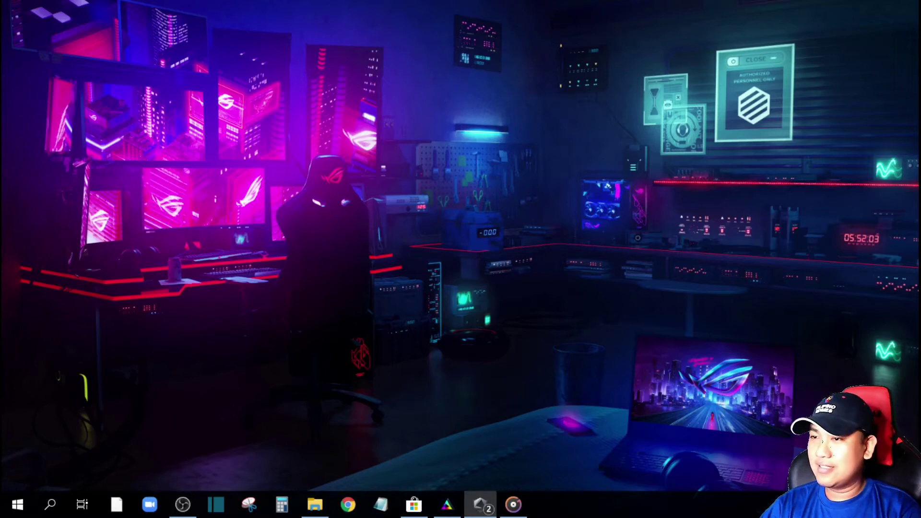
Switch to Armoury Crate to view the AURA effects page, and look at the owned-apps library in Microsoft Store
{"action": "left_click", "coordinate": [480, 504]}
{"action": "left_click_drag", "start_coordinate": [685, 6], "coordinate": [364, 1]}
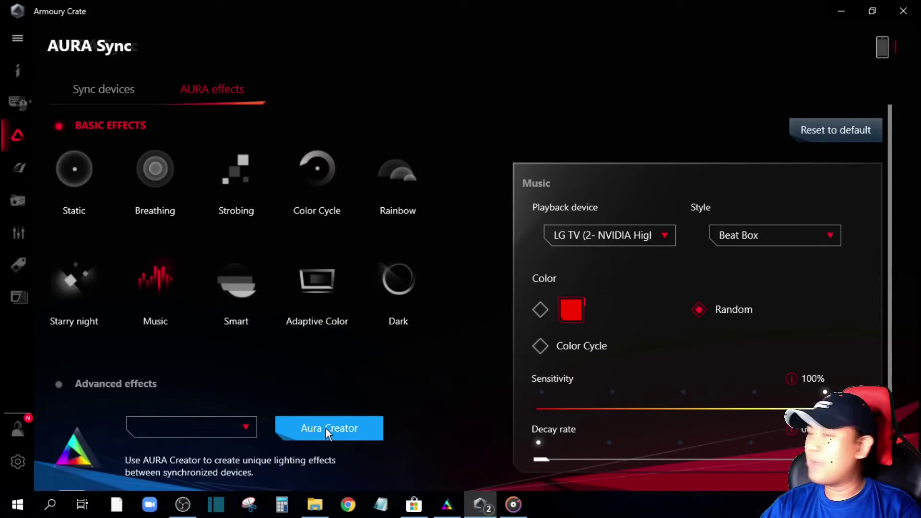
{"action": "left_click", "coordinate": [414, 505]}
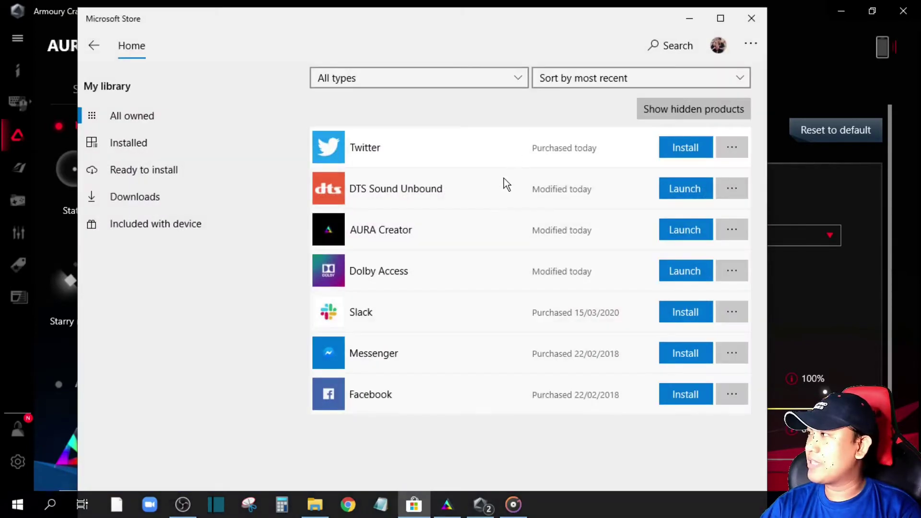
{"action": "left_click", "coordinate": [413, 505]}
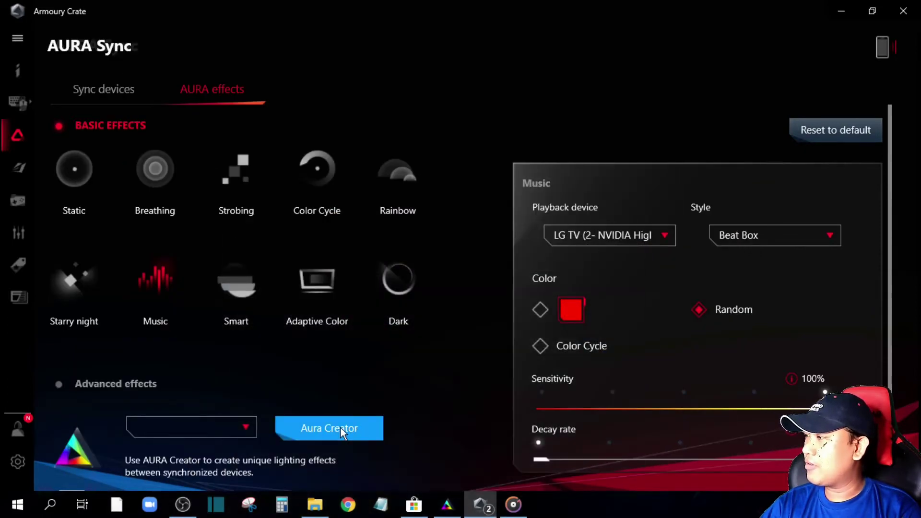
Switch to Microsoft Store, search for "aura creator" and launch the AURA Creator app from its product page
{"action": "left_click", "coordinate": [413, 511]}
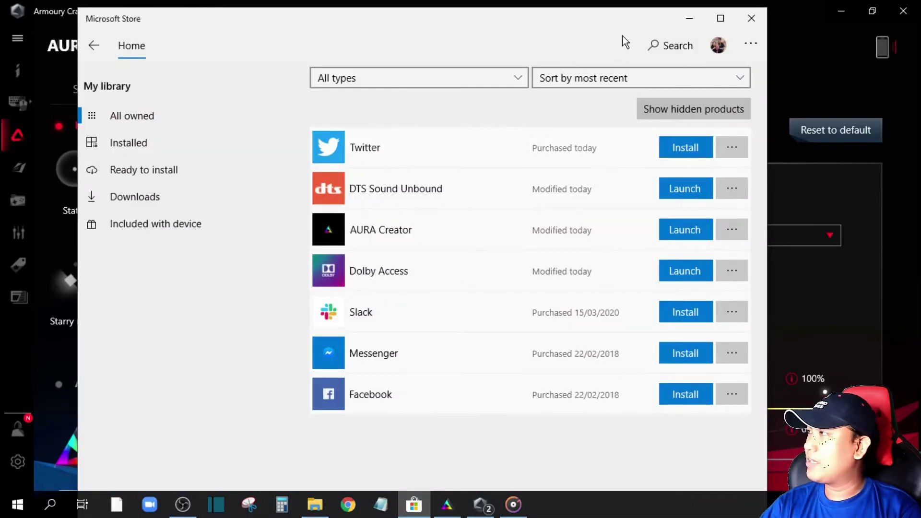
{"action": "left_click", "coordinate": [669, 45]}
{"action": "type", "text": "aura creator"}
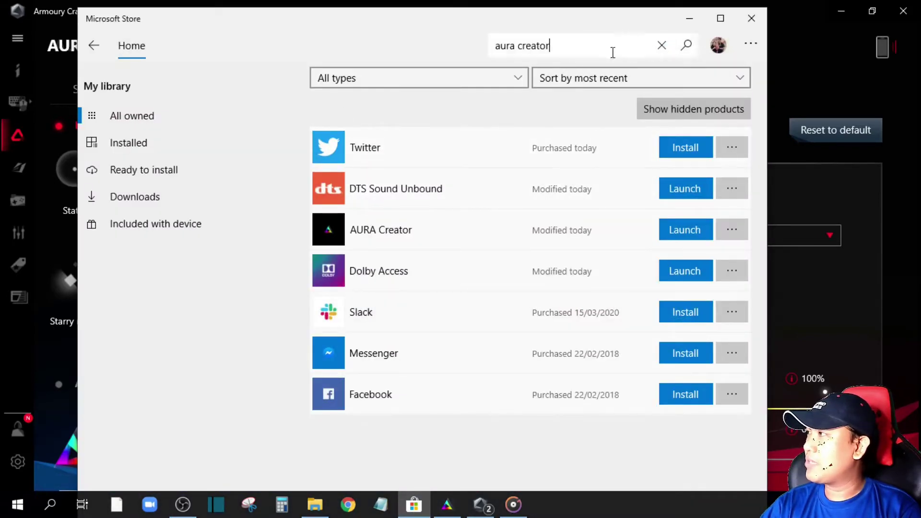
{"action": "left_click", "coordinate": [685, 45]}
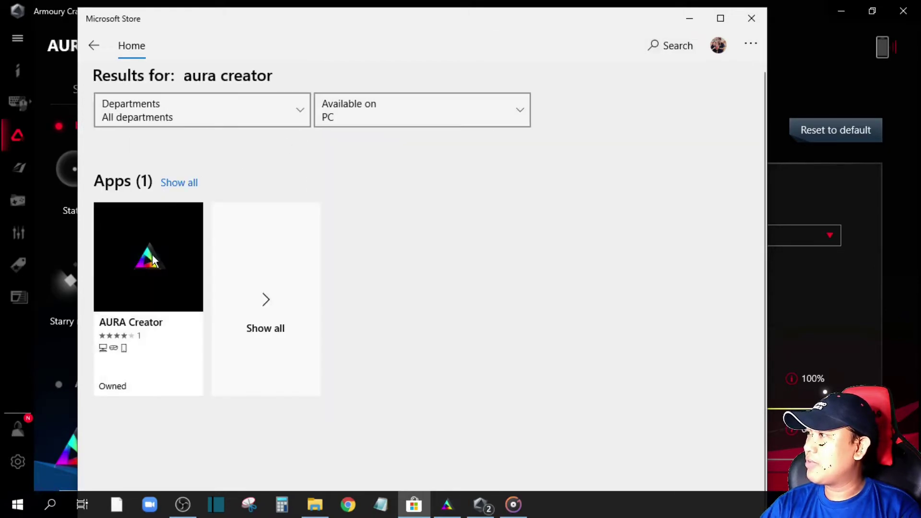
{"action": "left_click", "coordinate": [152, 254]}
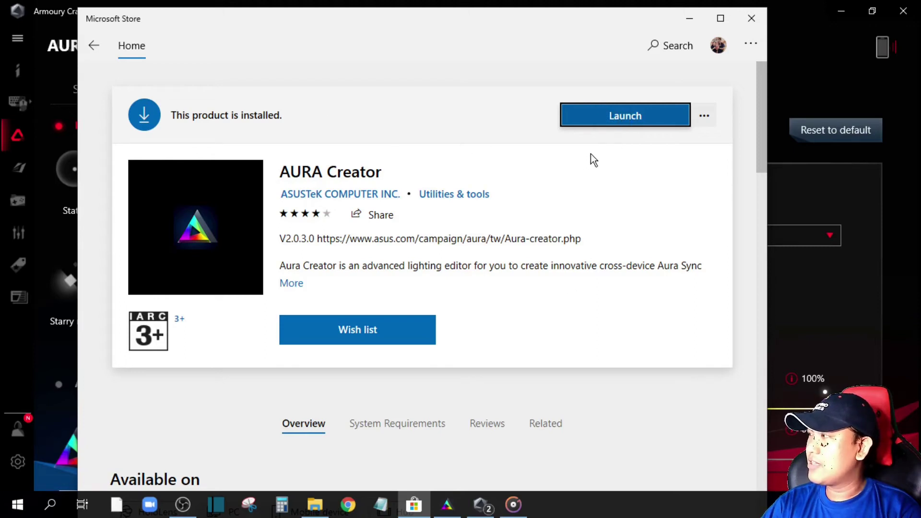
{"action": "left_click", "coordinate": [610, 117]}
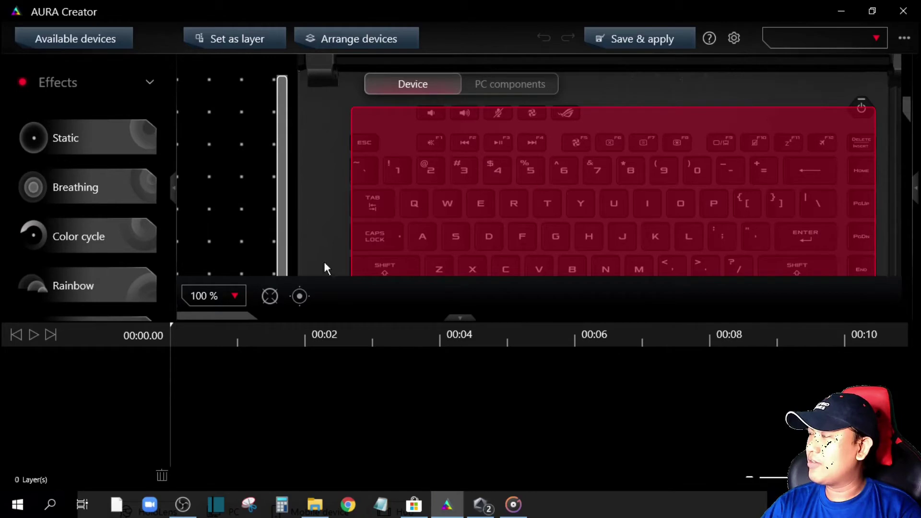
Set the device canvas zoom level to 25 %
{"action": "left_click", "coordinate": [234, 296]}
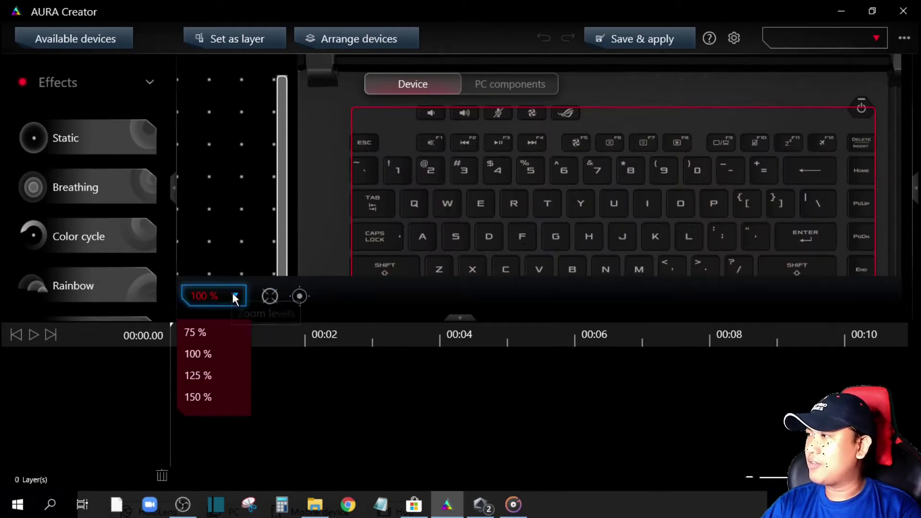
{"action": "left_click", "coordinate": [224, 338]}
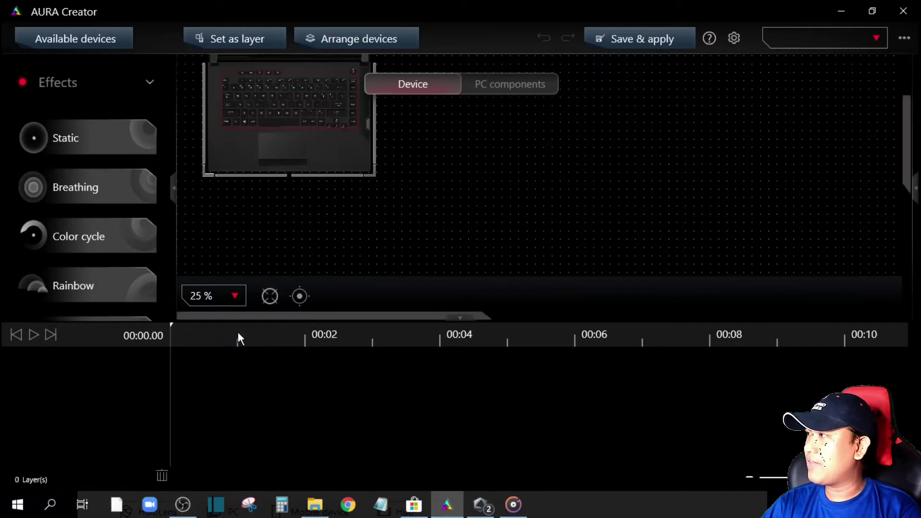
{"action": "left_click", "coordinate": [230, 297]}
{"action": "left_click", "coordinate": [195, 362]}
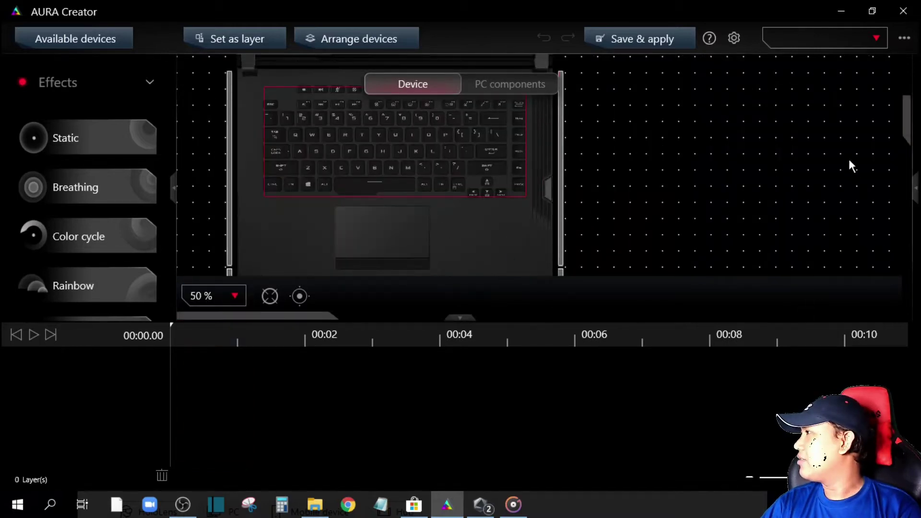
{"action": "left_click_drag", "start_coordinate": [899, 122], "coordinate": [873, 110]}
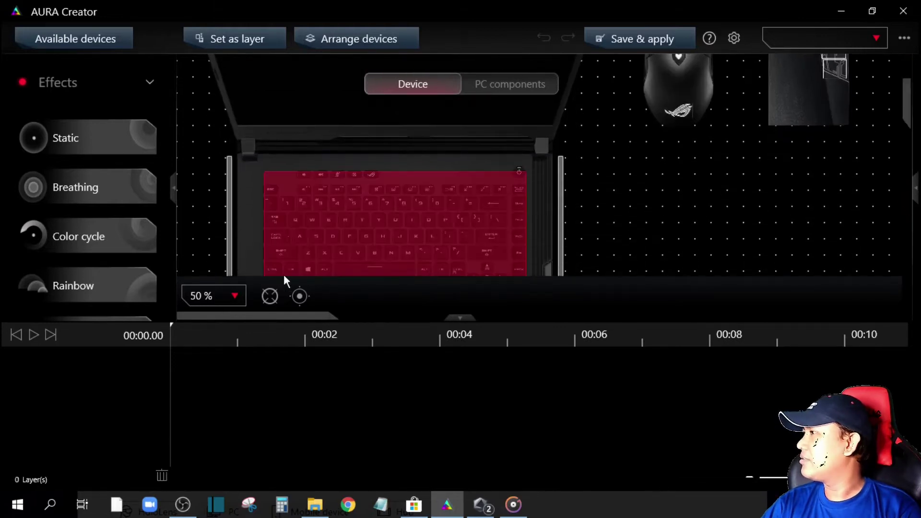
{"action": "left_click", "coordinate": [237, 296]}
{"action": "left_click", "coordinate": [197, 335]}
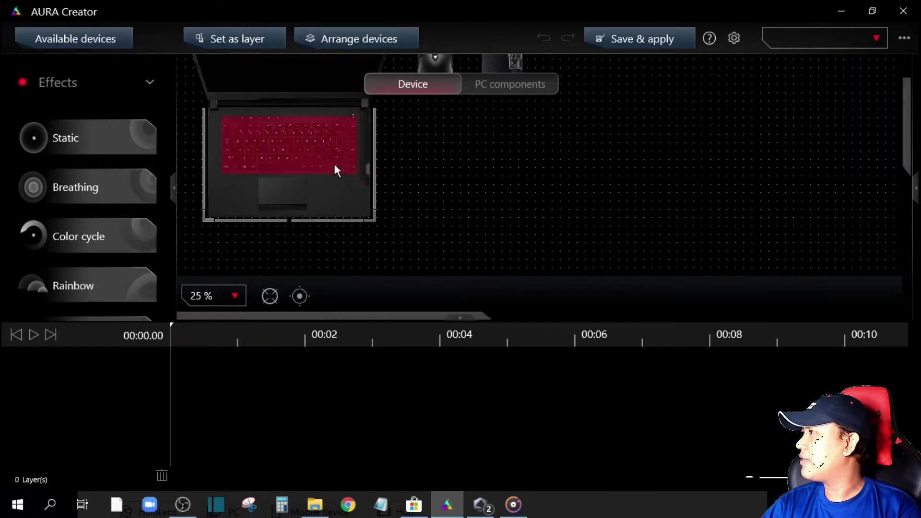
Arrange the devices with the external drive to the left of the laptop and the mouse to its right, and save the layout
{"action": "left_click", "coordinate": [343, 39]}
{"action": "left_click_drag", "start_coordinate": [281, 141], "coordinate": [449, 192]}
{"action": "left_click_drag", "start_coordinate": [288, 163], "coordinate": [422, 183]}
{"action": "left_click_drag", "start_coordinate": [289, 182], "coordinate": [681, 212]}
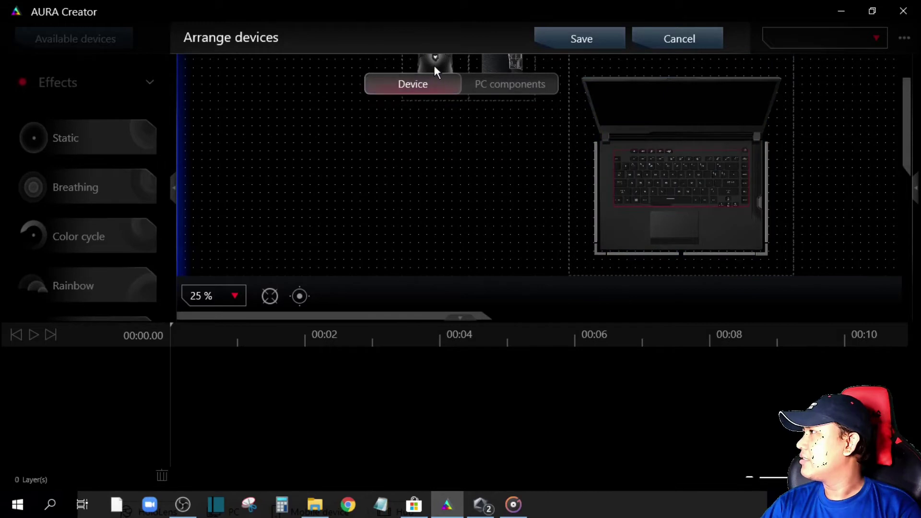
{"action": "left_click_drag", "start_coordinate": [513, 63], "coordinate": [230, 235]}
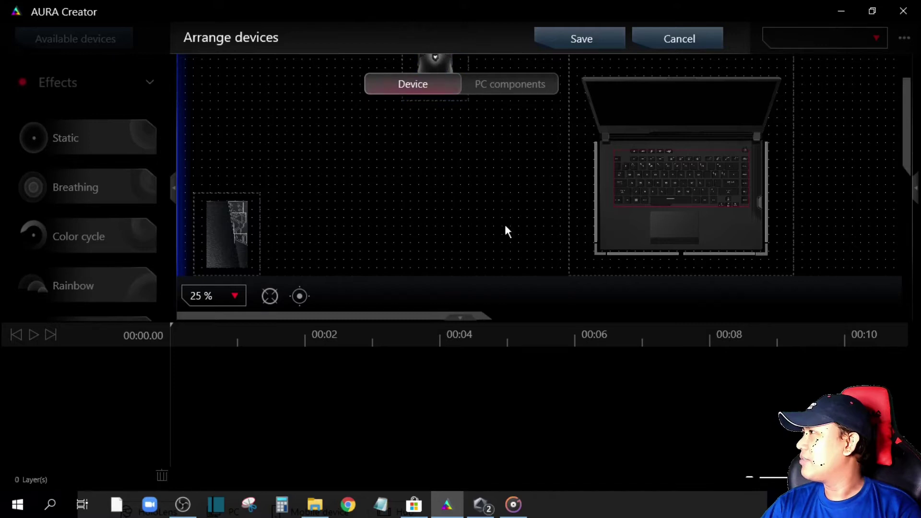
{"action": "left_click_drag", "start_coordinate": [431, 55], "coordinate": [535, 228]}
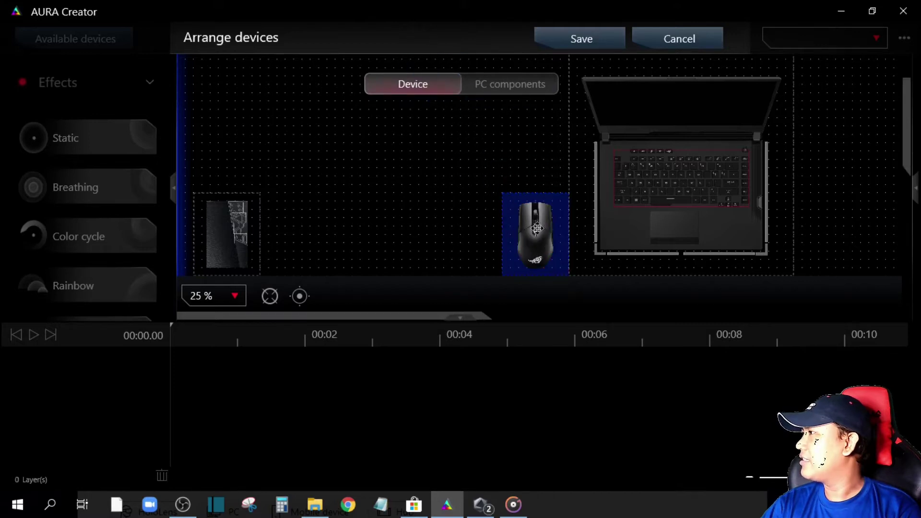
{"action": "left_click_drag", "start_coordinate": [661, 184], "coordinate": [396, 192]}
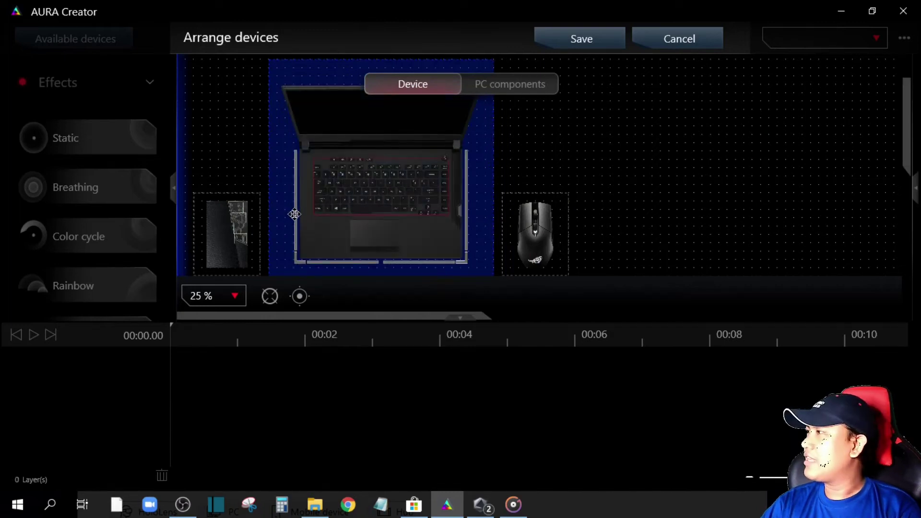
{"action": "left_click", "coordinate": [590, 41]}
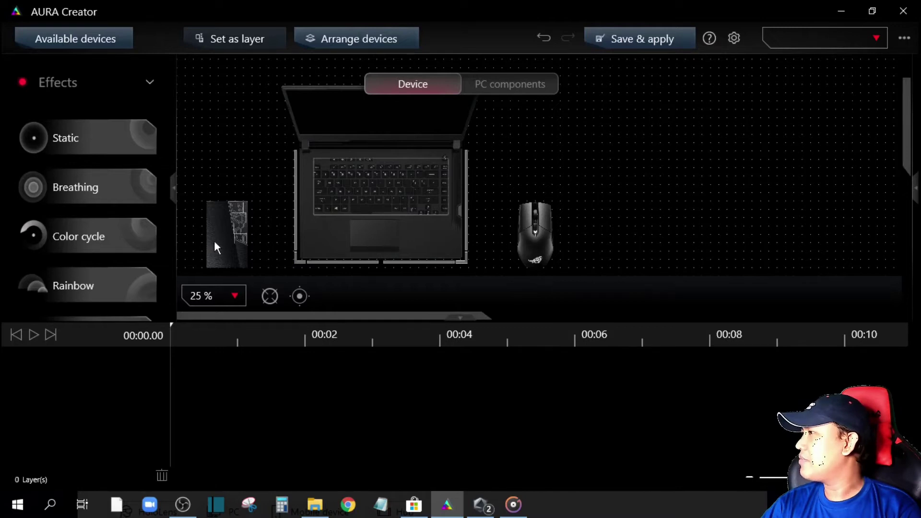
Rearrange the mouse and the external drive slightly higher beside the laptop, and save the layout
{"action": "left_click", "coordinate": [412, 40]}
{"action": "left_click_drag", "start_coordinate": [544, 240], "coordinate": [508, 218]}
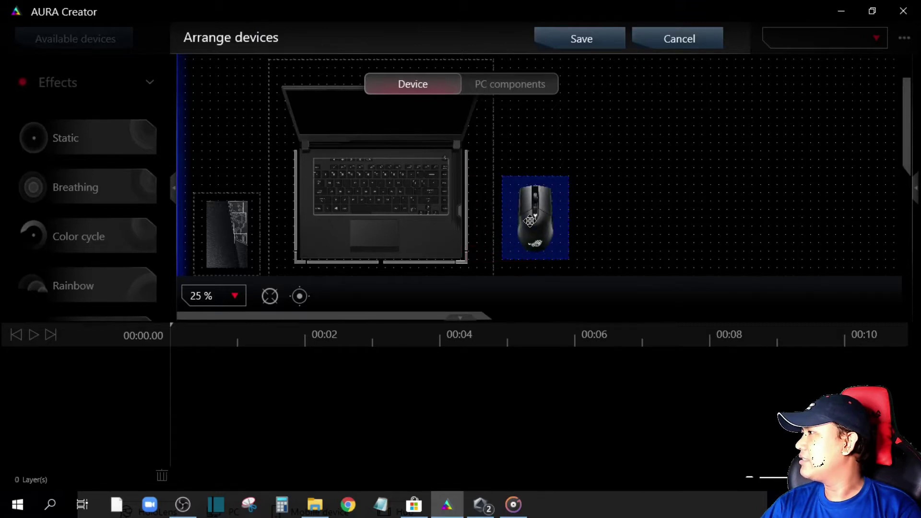
{"action": "left_click_drag", "start_coordinate": [223, 248], "coordinate": [230, 232]}
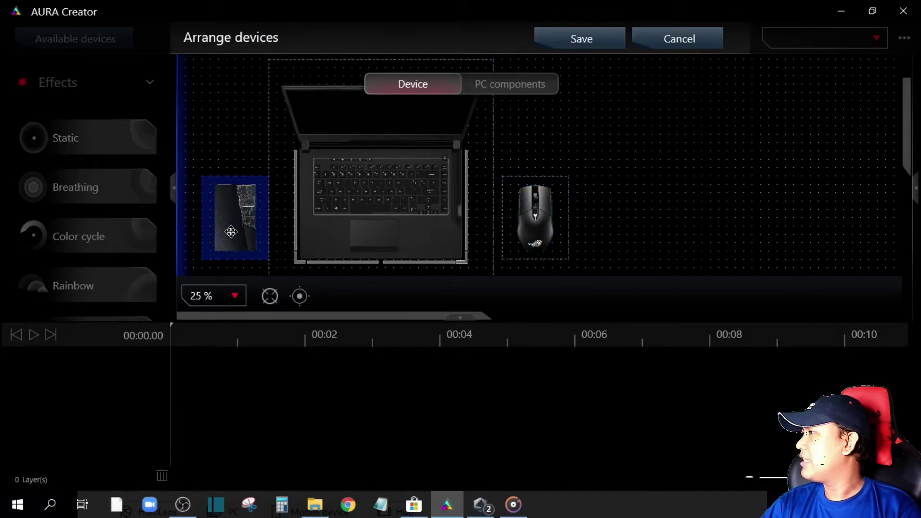
{"action": "left_click", "coordinate": [520, 246]}
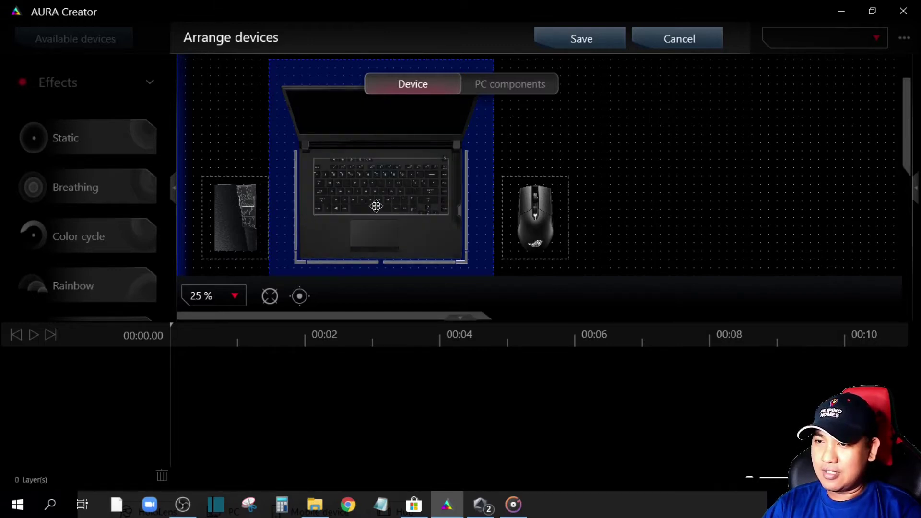
{"action": "left_click", "coordinate": [564, 43]}
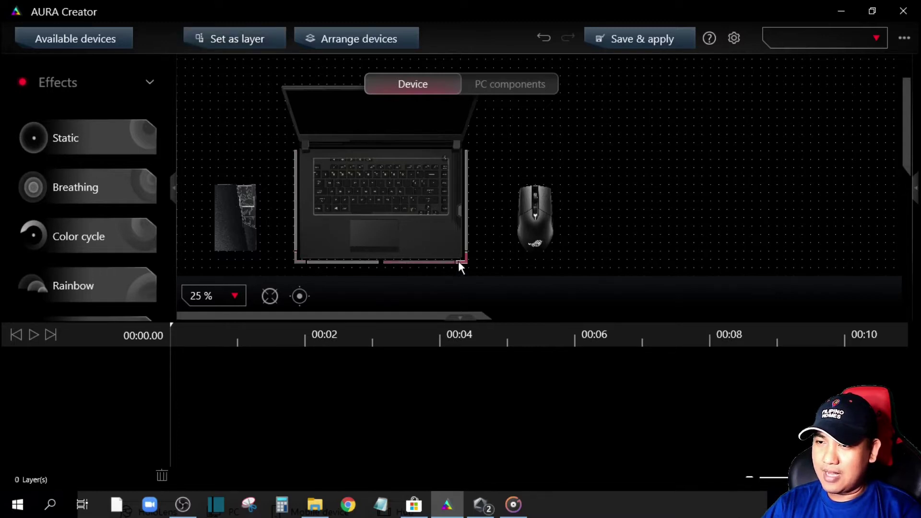
Select the top-edge lighting zone of the external drive and set it as a layer
{"action": "left_click", "coordinate": [469, 229]}
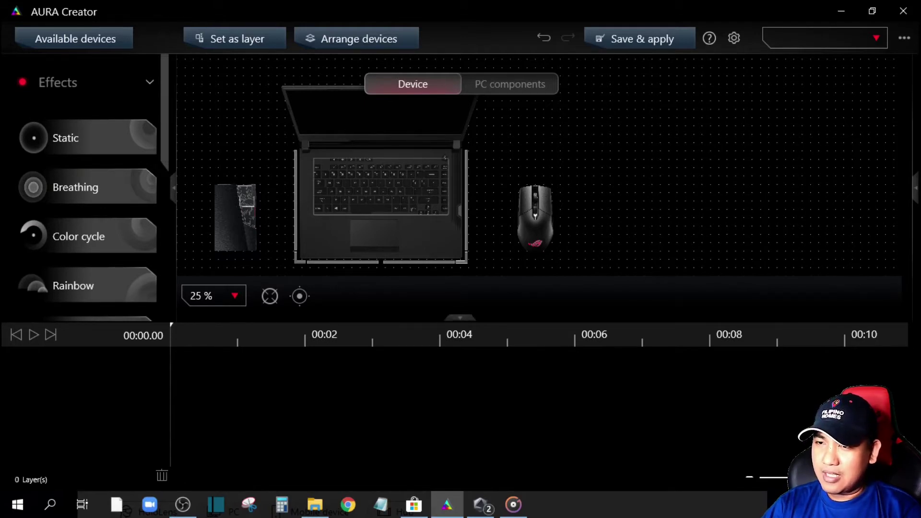
{"action": "key", "text": "alt+Tab"}
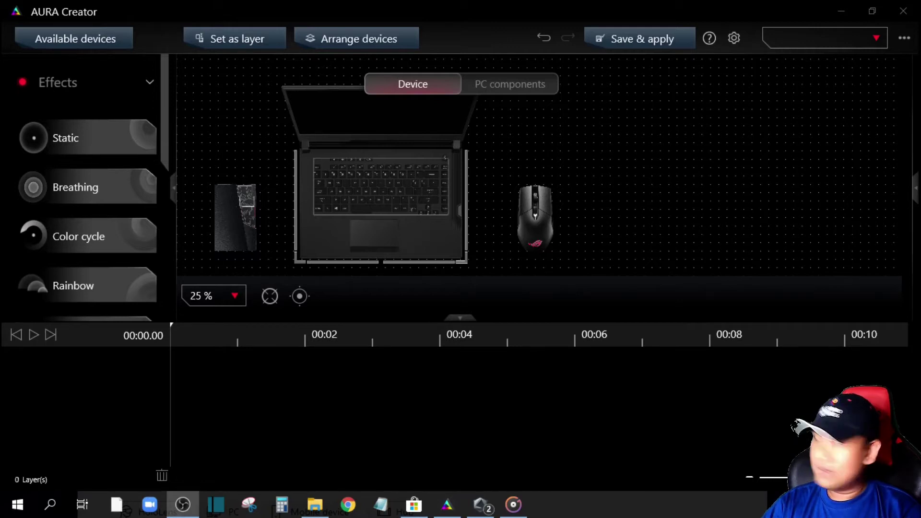
{"action": "left_click", "coordinate": [252, 190]}
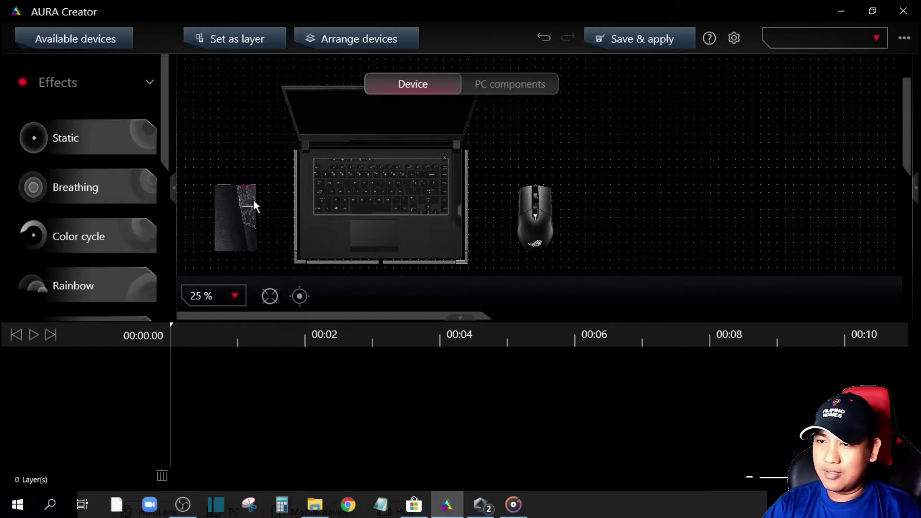
{"action": "left_click", "coordinate": [228, 38]}
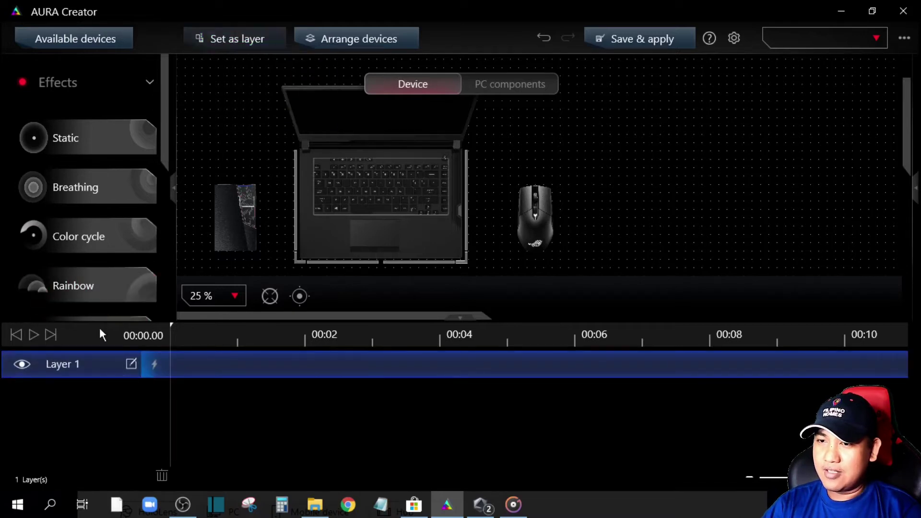
Rename the new layer as HDD1
{"action": "double_click", "coordinate": [65, 363]}
{"action": "key", "text": "ctrl+a"}
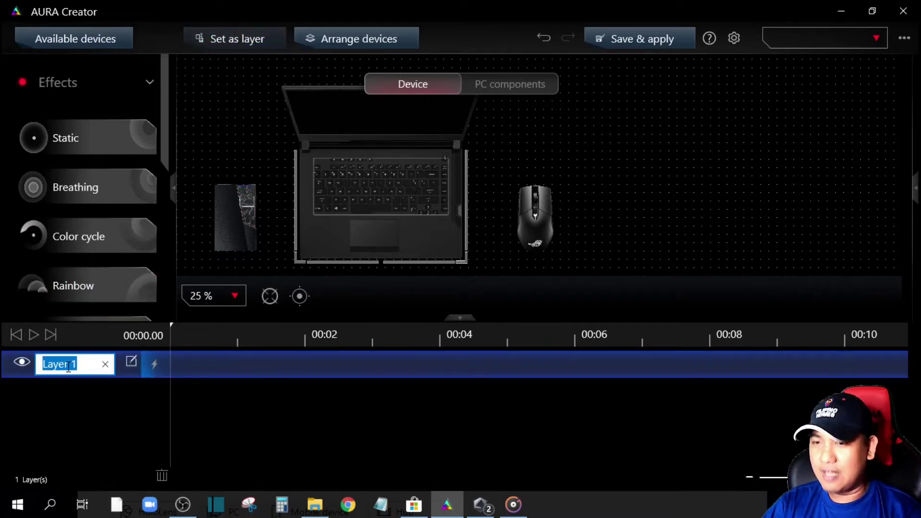
{"action": "type", "text": "HDD"}
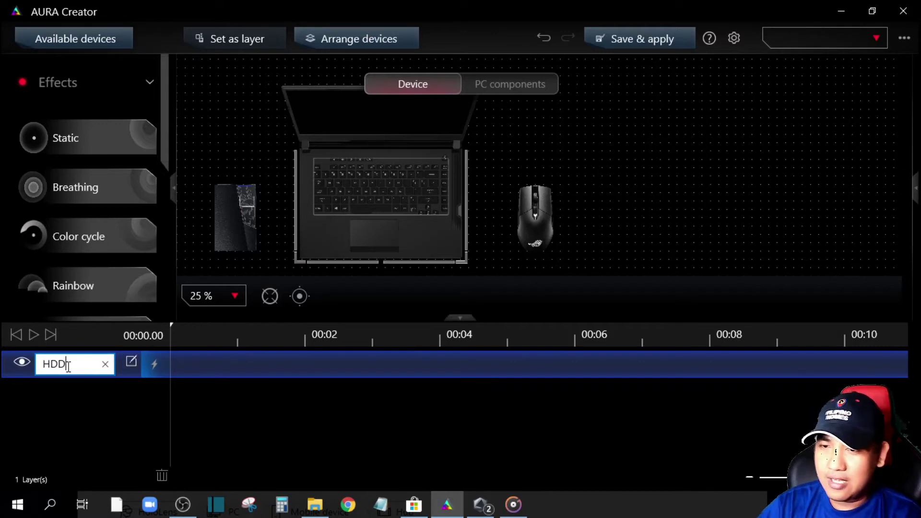
{"action": "type", "text": "1"}
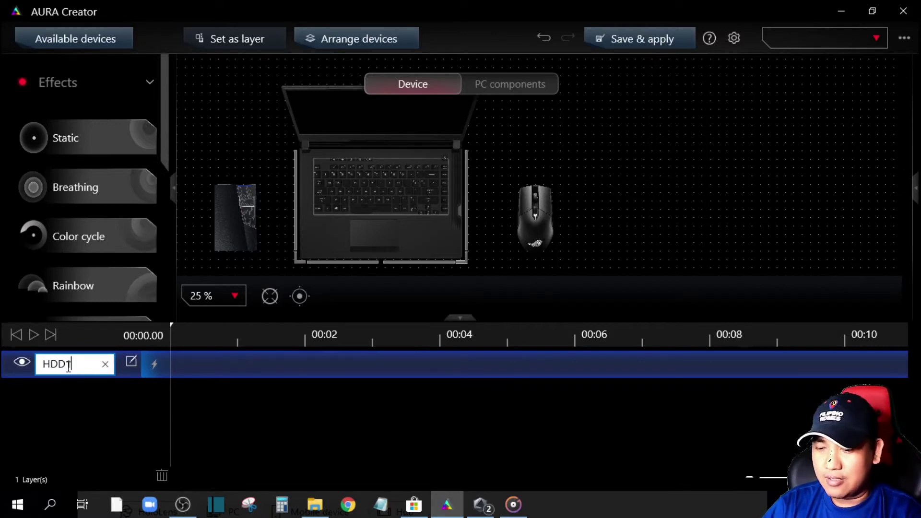
{"action": "key", "text": "ctrl+a"}
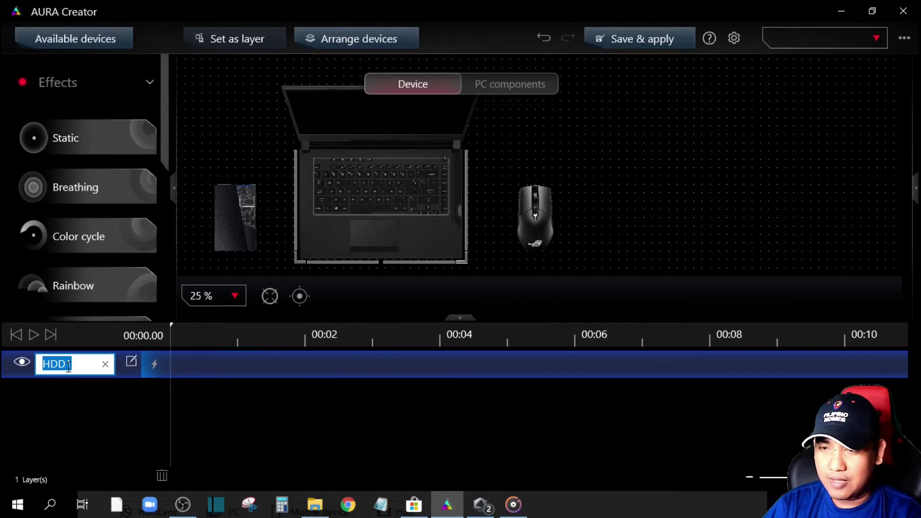
{"action": "left_click", "coordinate": [186, 367]}
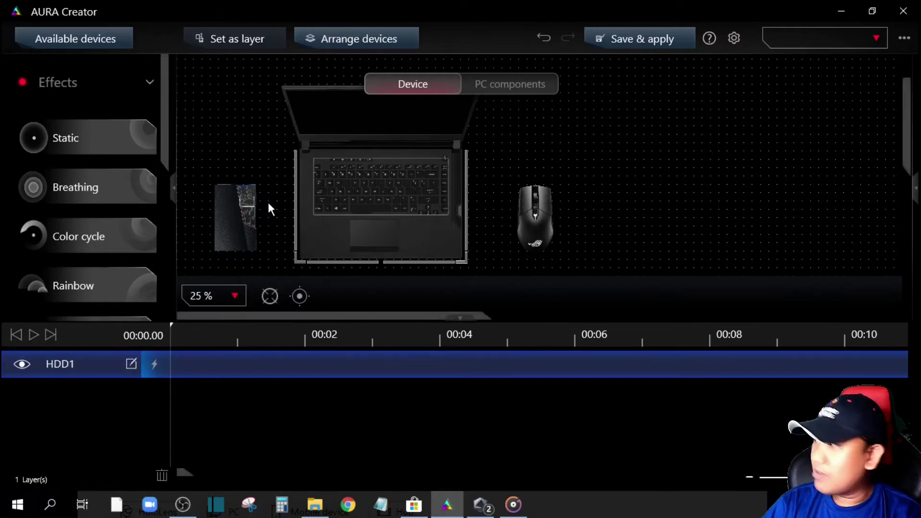
Select the external drive's diagonal and middle horizontal lighting zones and set them as a second layer
{"action": "left_click", "coordinate": [249, 202]}
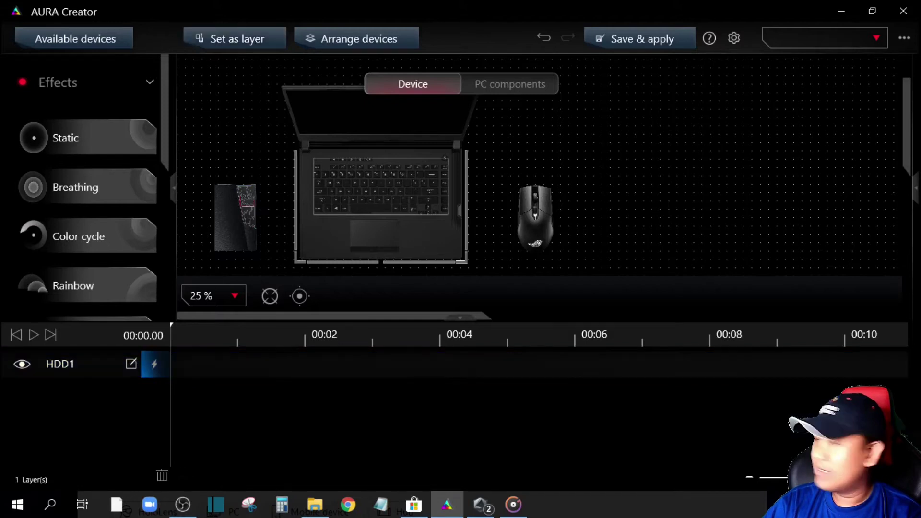
{"action": "key", "text": "alt+Tab"}
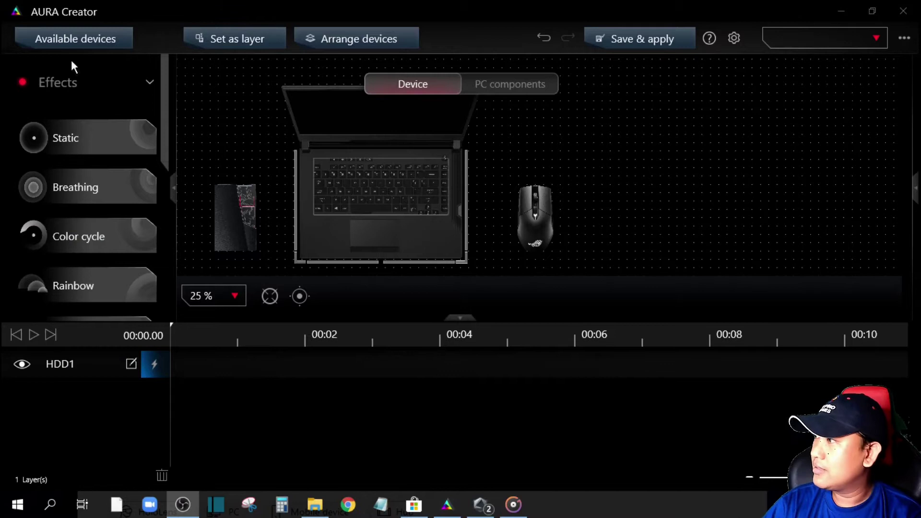
{"action": "left_click", "coordinate": [251, 203]}
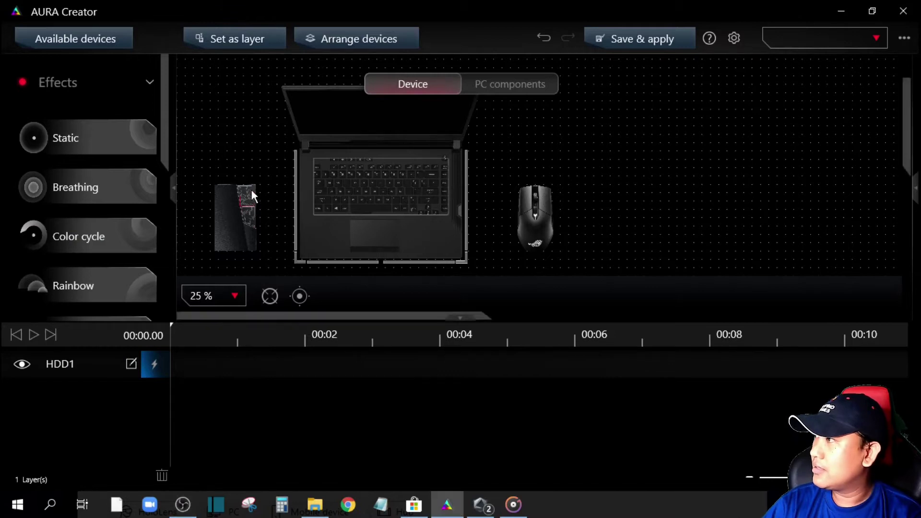
{"action": "left_click", "coordinate": [225, 41]}
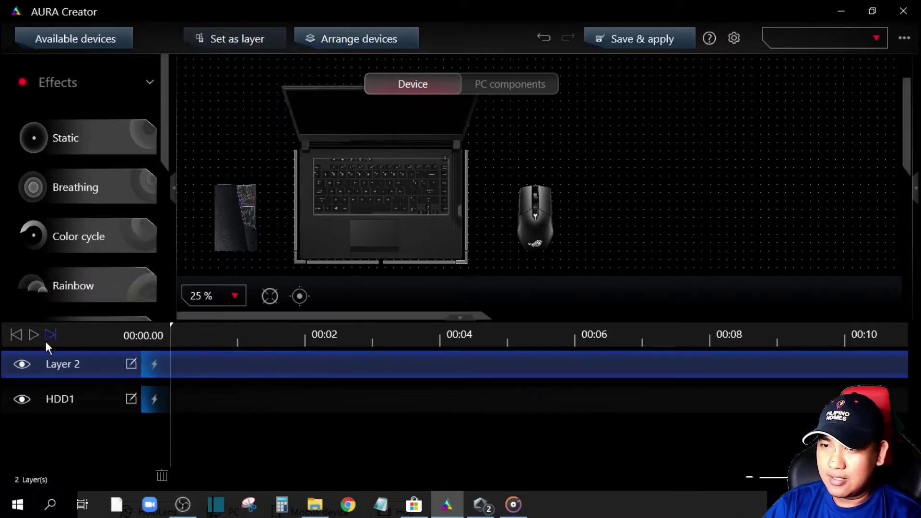
Rename the second external drive layer as HDD2
{"action": "double_click", "coordinate": [76, 366]}
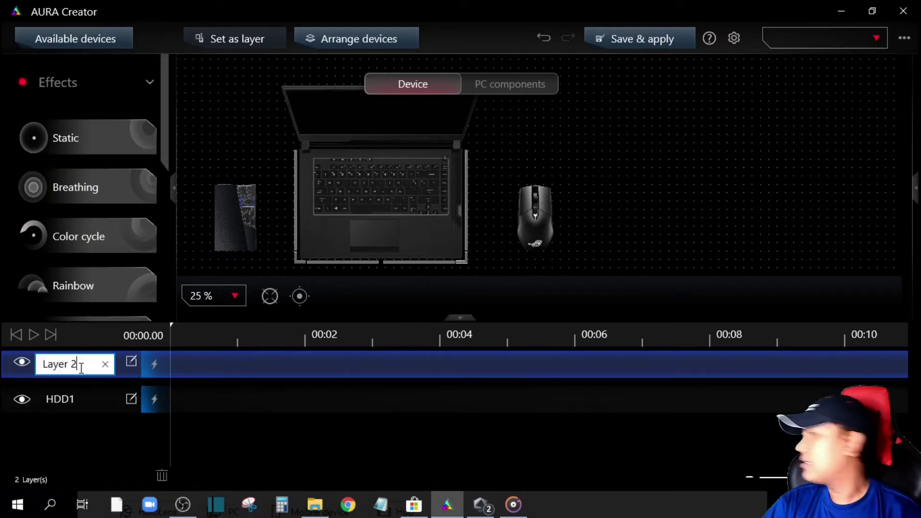
{"action": "key", "text": "ctrl+a"}
{"action": "type", "text": "HDD1"}
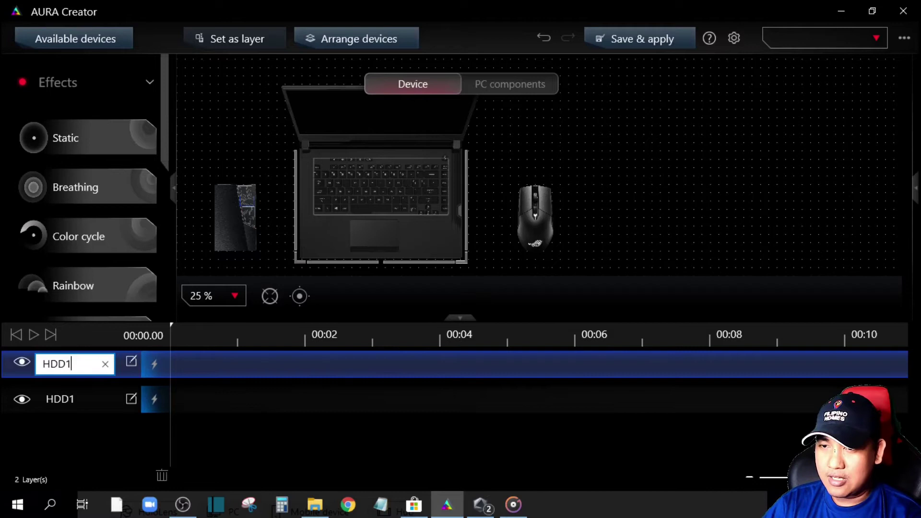
{"action": "key", "text": "BackSpace"}
{"action": "type", "text": "2"}
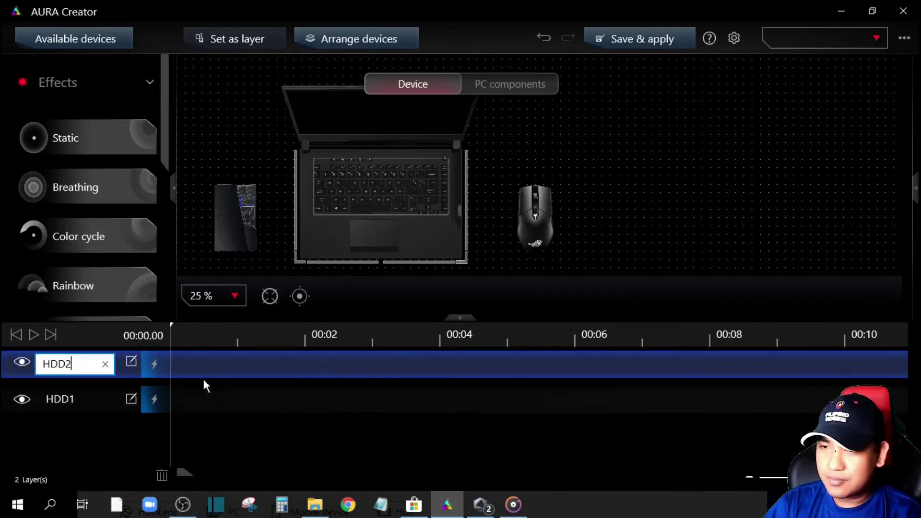
{"action": "left_click", "coordinate": [197, 373]}
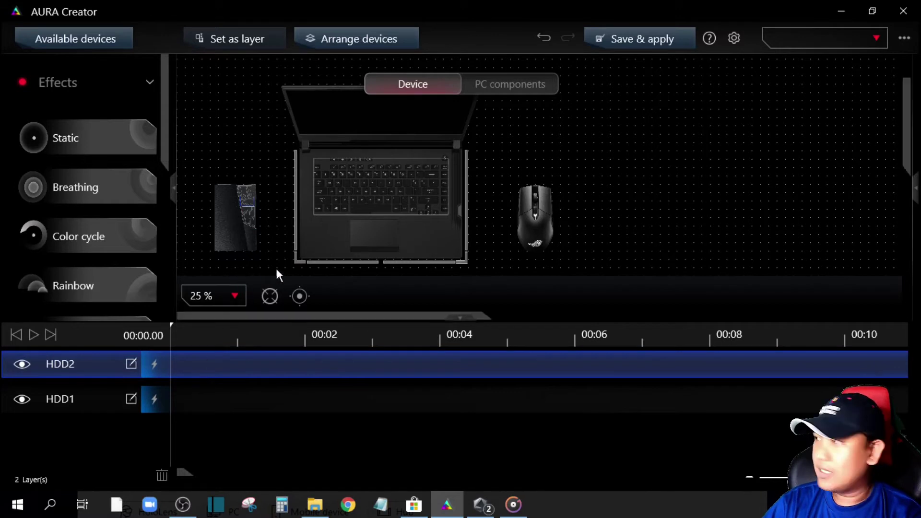
Set the external drive's third lighting zone from the top as a new layer and name it HDD3
{"action": "left_click", "coordinate": [252, 211]}
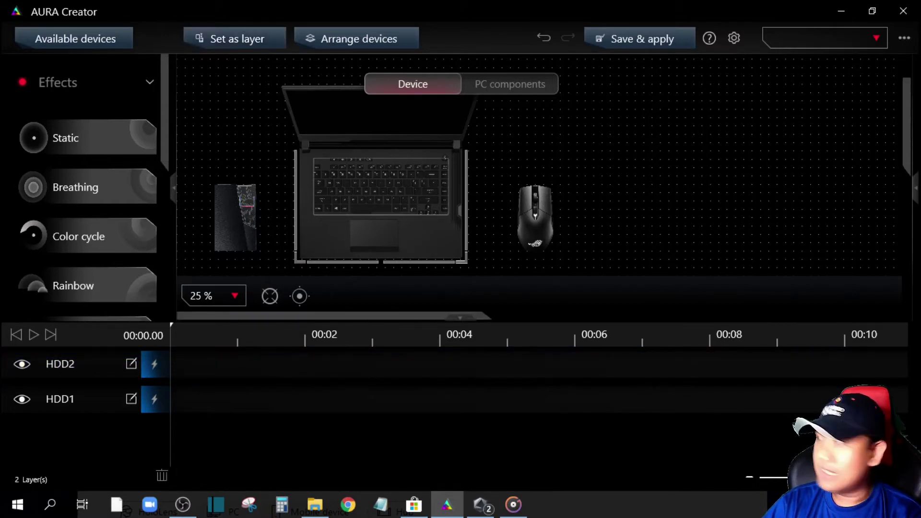
{"action": "left_click", "coordinate": [217, 37]}
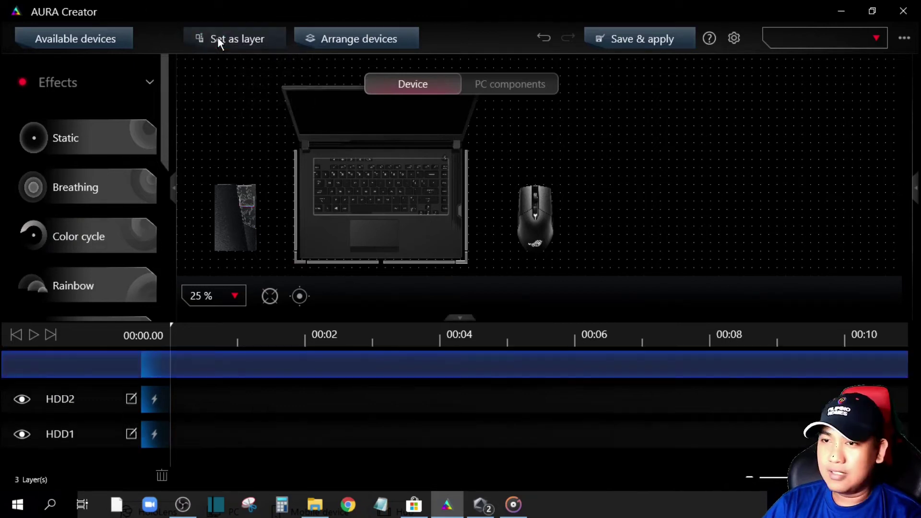
{"action": "double_click", "coordinate": [82, 368]}
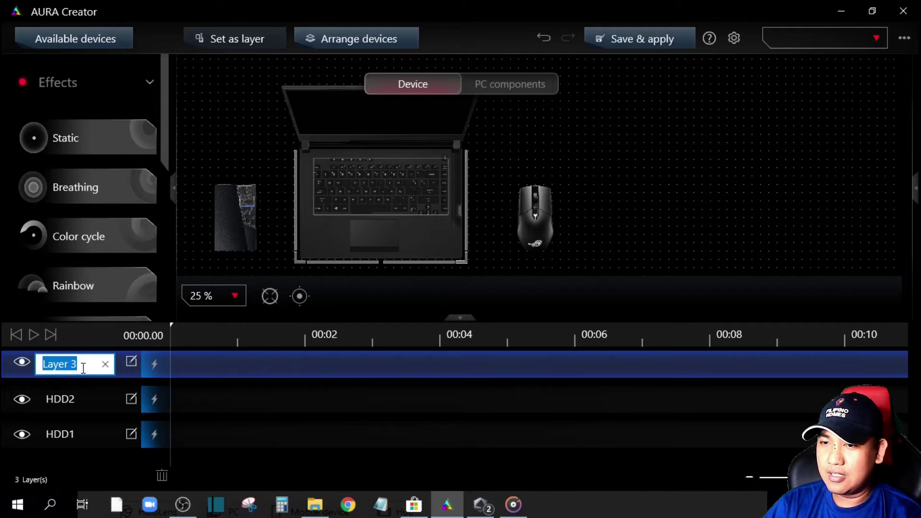
{"action": "type", "text": "HDD13"}
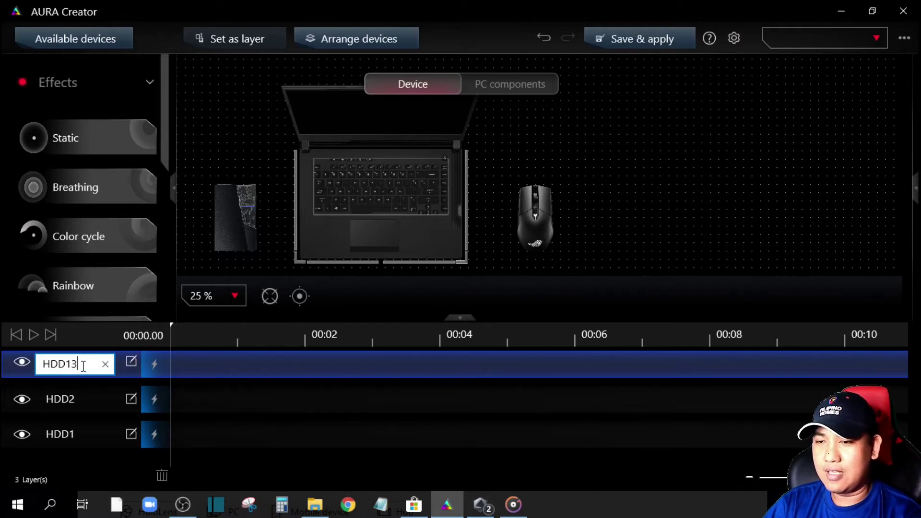
{"action": "left_click_drag", "start_coordinate": [83, 364], "coordinate": [68, 365]}
{"action": "key", "text": "BackSpace"}
{"action": "type", "text": "3"}
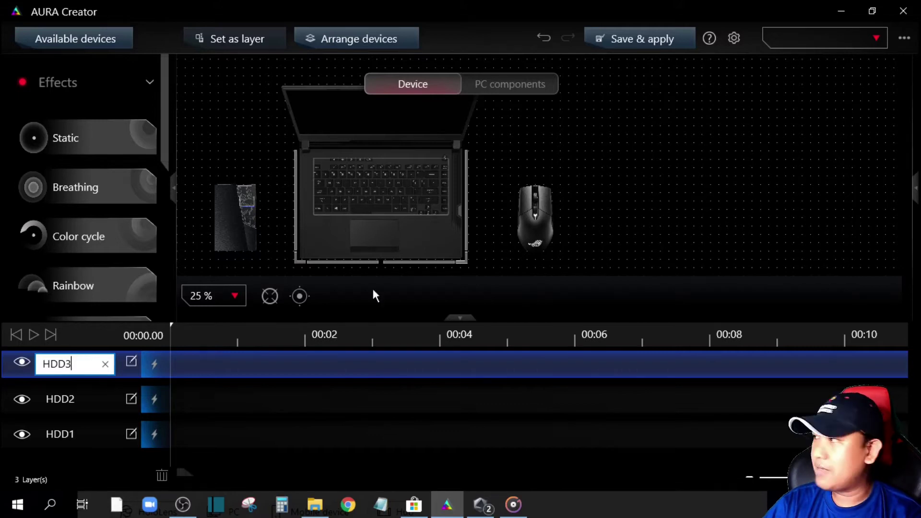
{"action": "left_click", "coordinate": [250, 218]}
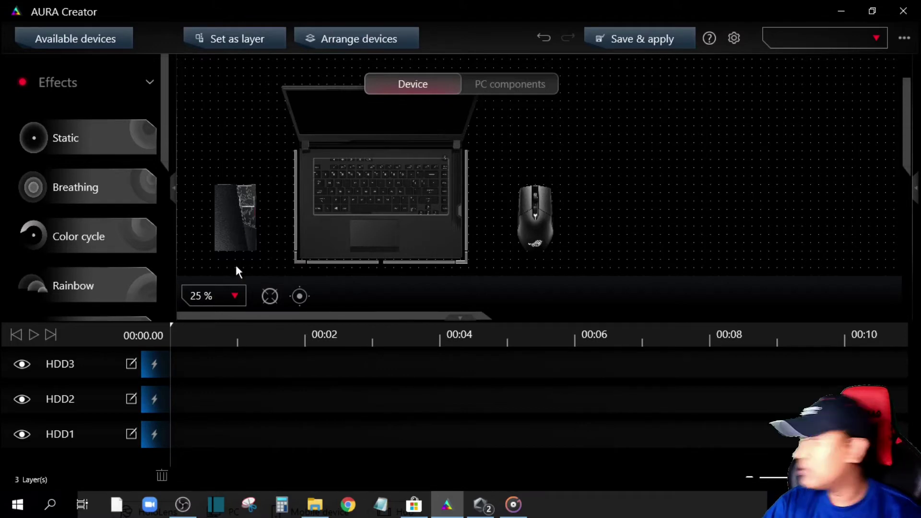
Check the zones assigned to HDD2 and HDD3, and set the external drive's lowest lighting zone as a fourth layer
{"action": "left_click", "coordinate": [238, 291]}
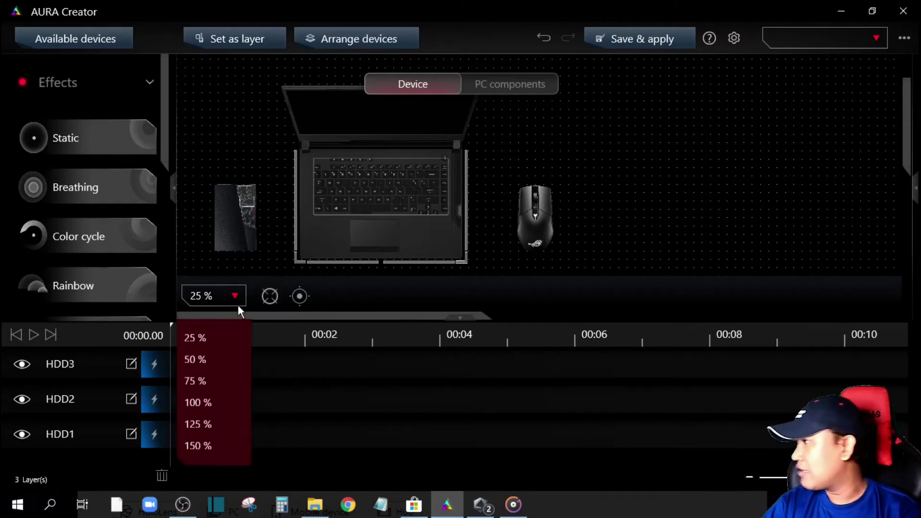
{"action": "left_click", "coordinate": [210, 379]}
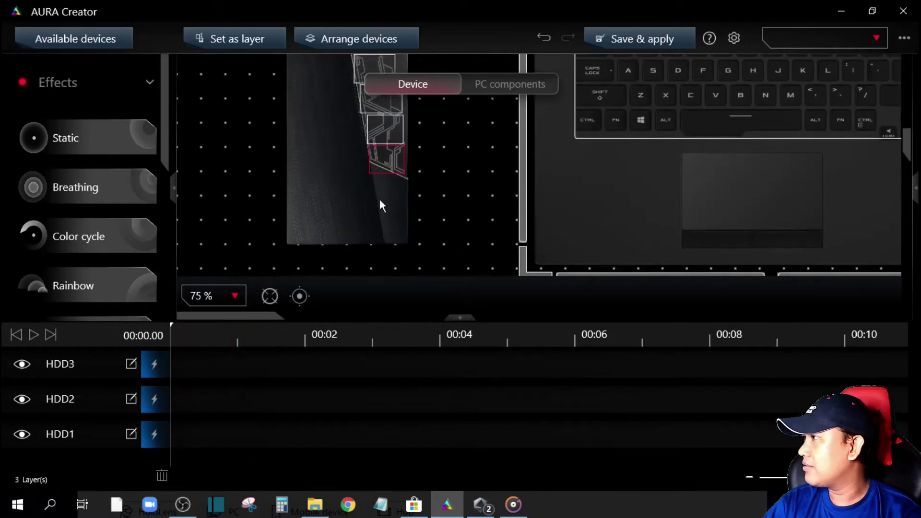
{"action": "left_click", "coordinate": [375, 146]}
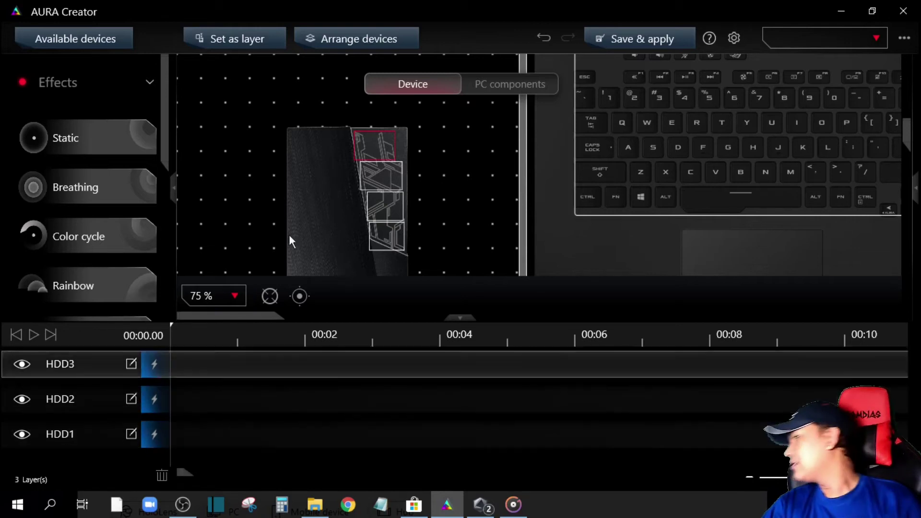
{"action": "left_click", "coordinate": [390, 180]}
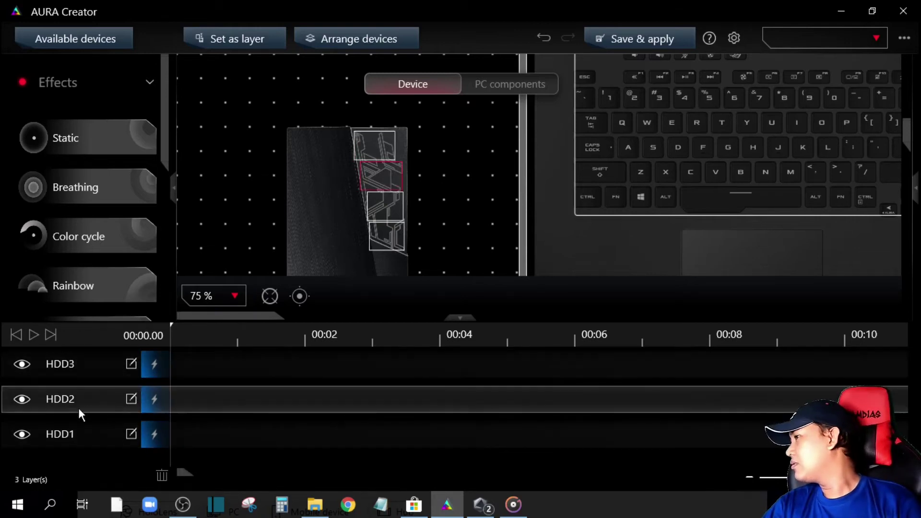
{"action": "left_click", "coordinate": [81, 405]}
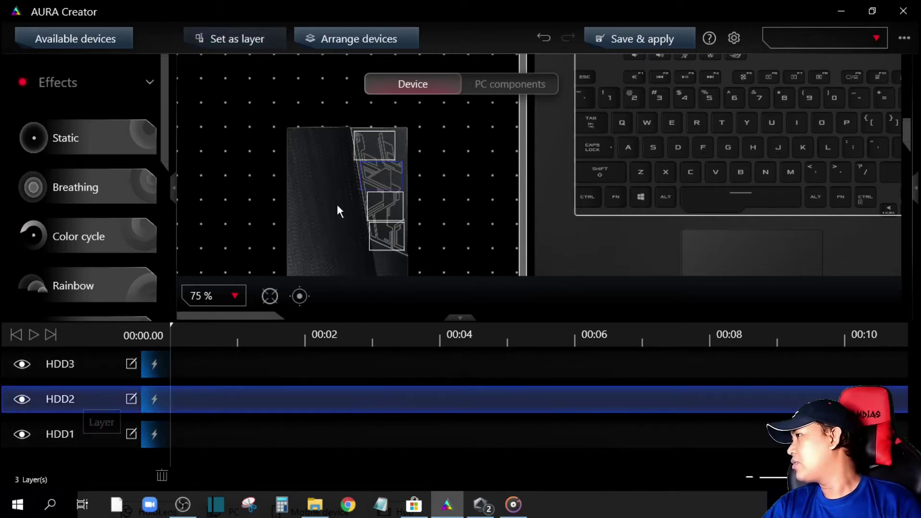
{"action": "left_click", "coordinate": [78, 372]}
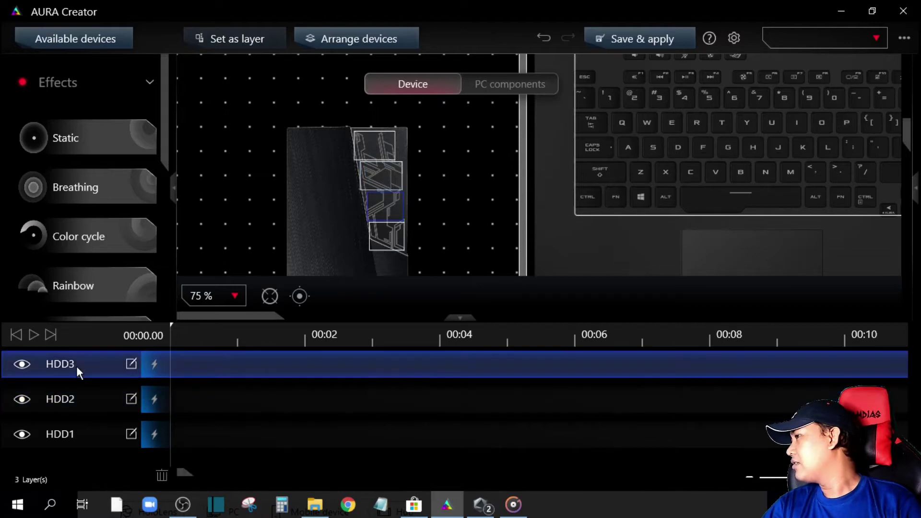
{"action": "left_click", "coordinate": [384, 234]}
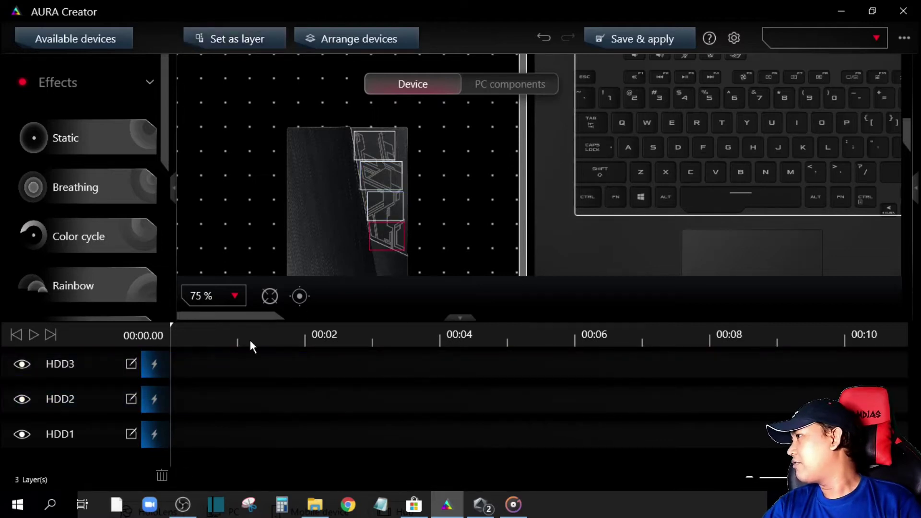
{"action": "left_click", "coordinate": [246, 38]}
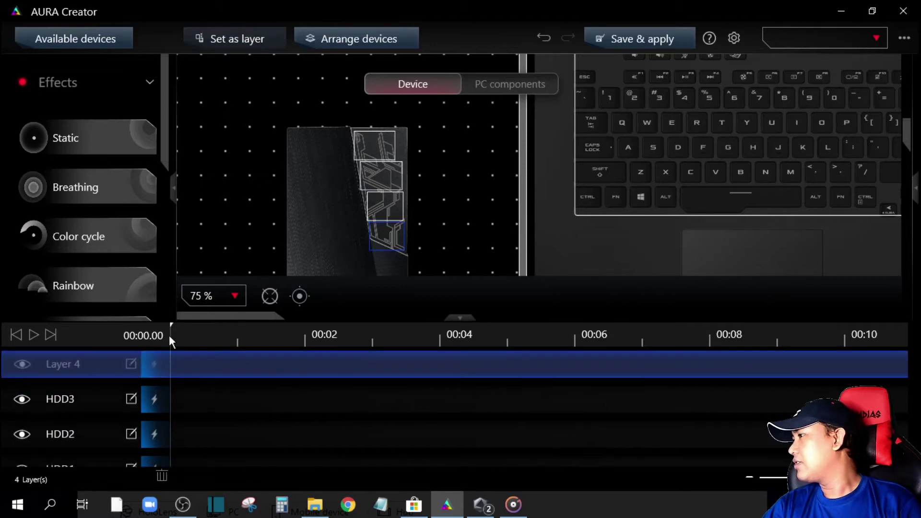
Rename the layer of the external drive's lowest lighting zone as HDD4
{"action": "double_click", "coordinate": [79, 364]}
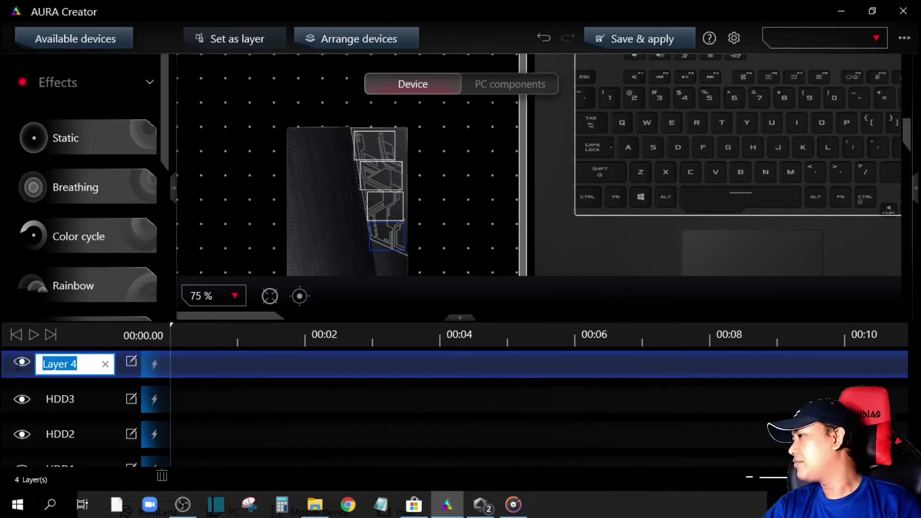
{"action": "type", "text": "D"}
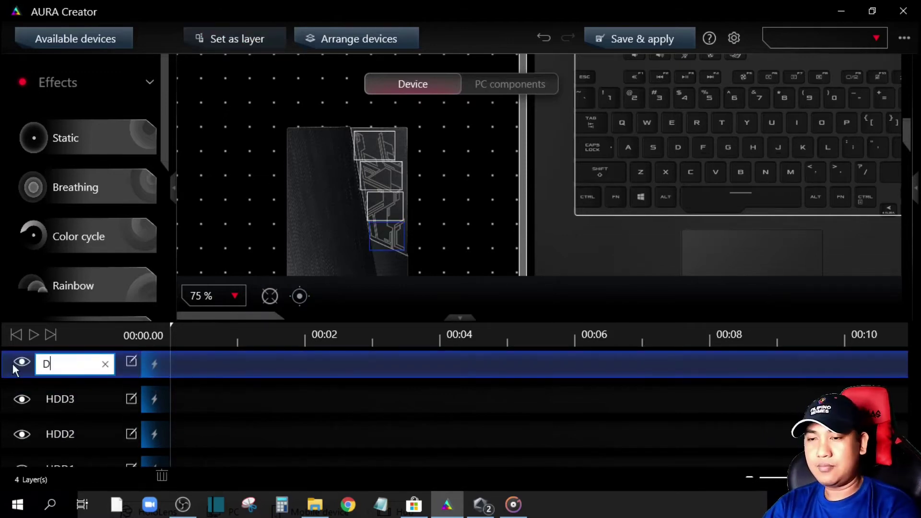
{"action": "key", "text": "Return"}
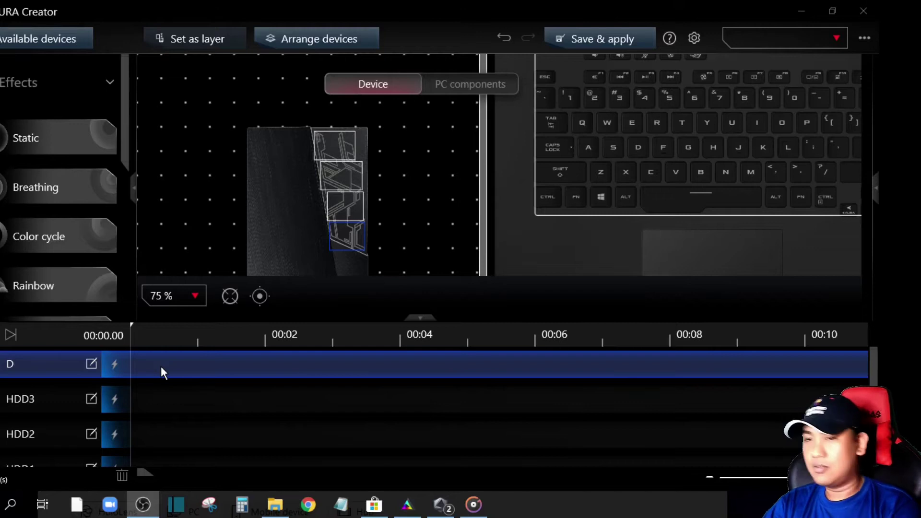
{"action": "left_click", "coordinate": [273, 264]}
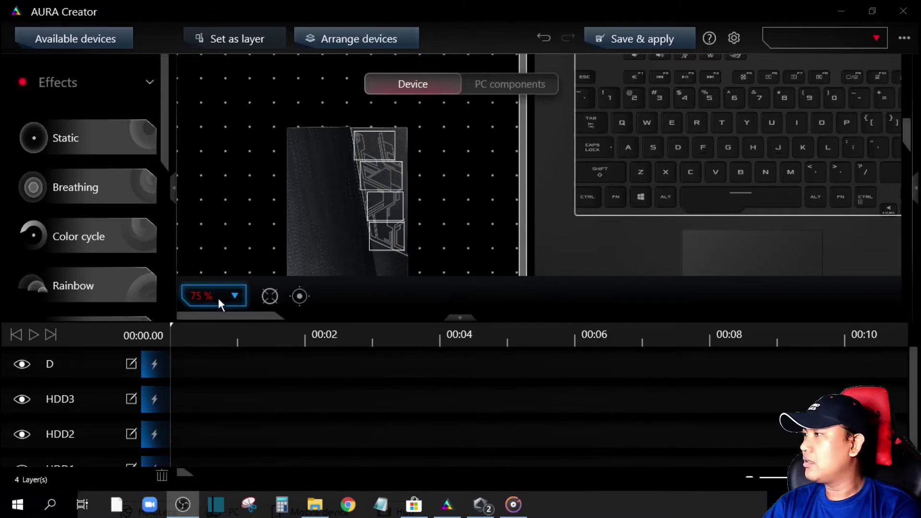
{"action": "double_click", "coordinate": [80, 365]}
{"action": "double_click", "coordinate": [82, 363]}
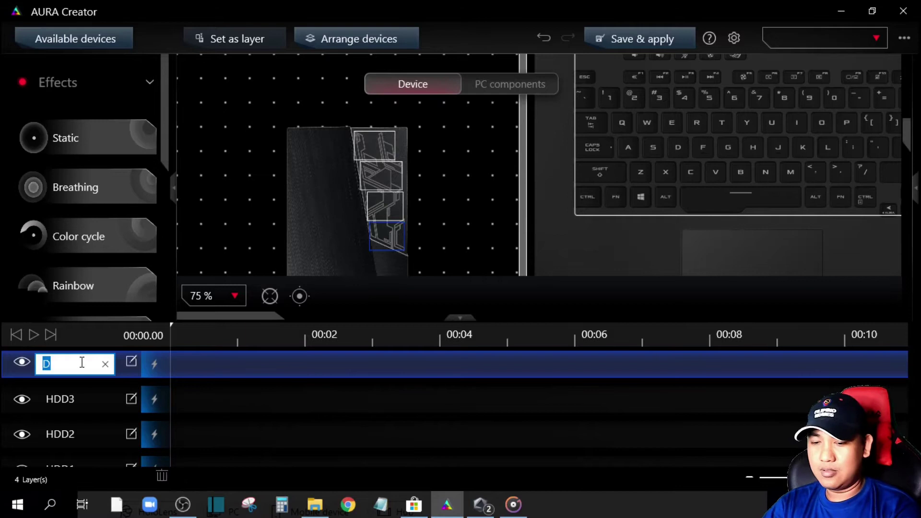
{"action": "type", "text": "HDD4"}
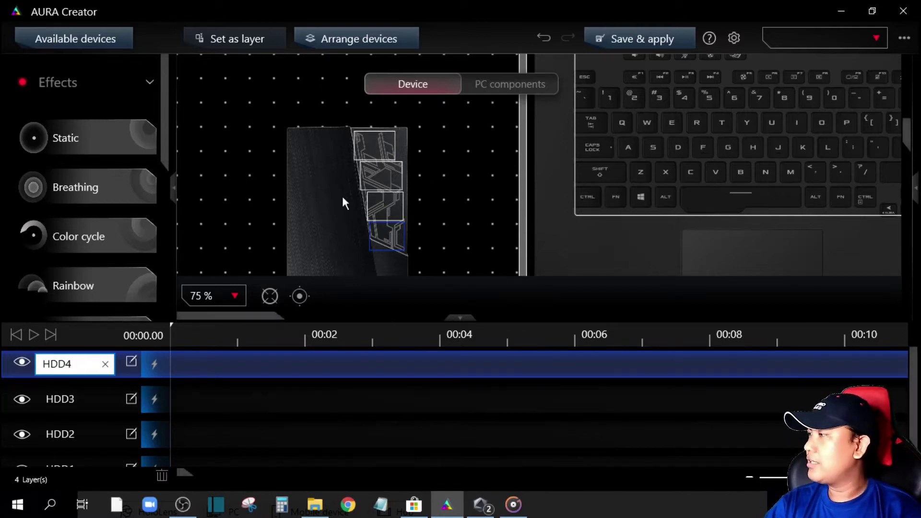
{"action": "left_click", "coordinate": [336, 210]}
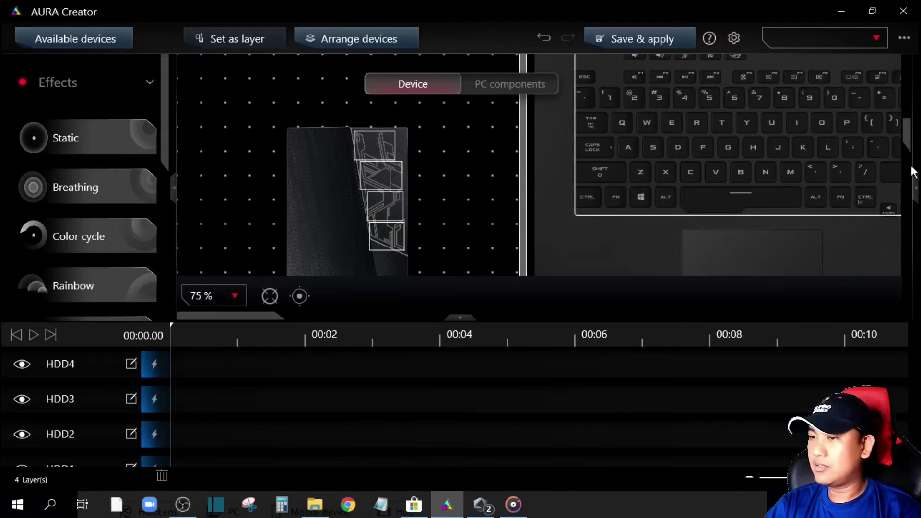
Select the laptop's keyboard lighting zone and set it as a new layer
{"action": "left_click", "coordinate": [226, 296]}
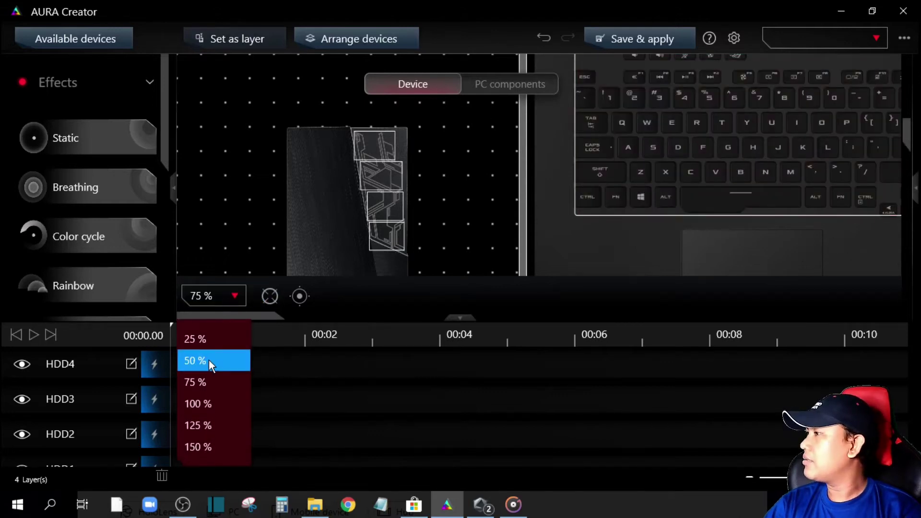
{"action": "left_click", "coordinate": [209, 342]}
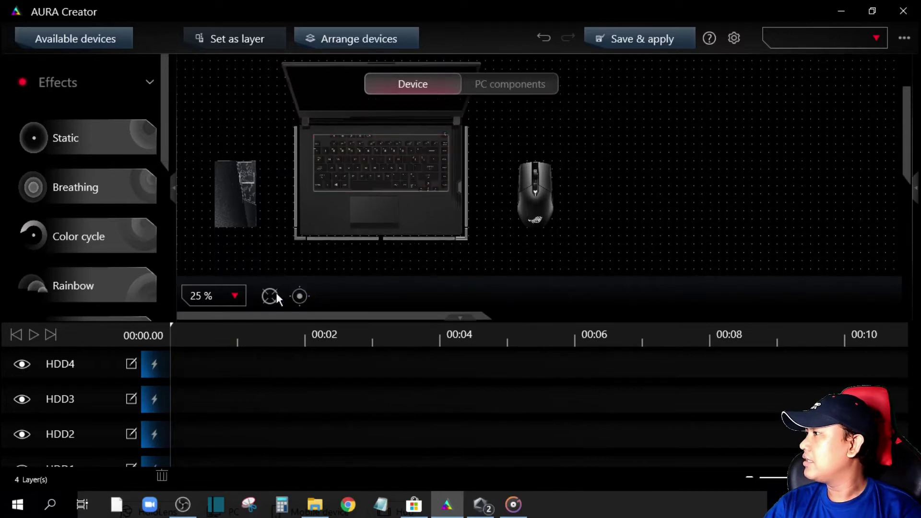
{"action": "left_click", "coordinate": [234, 296]}
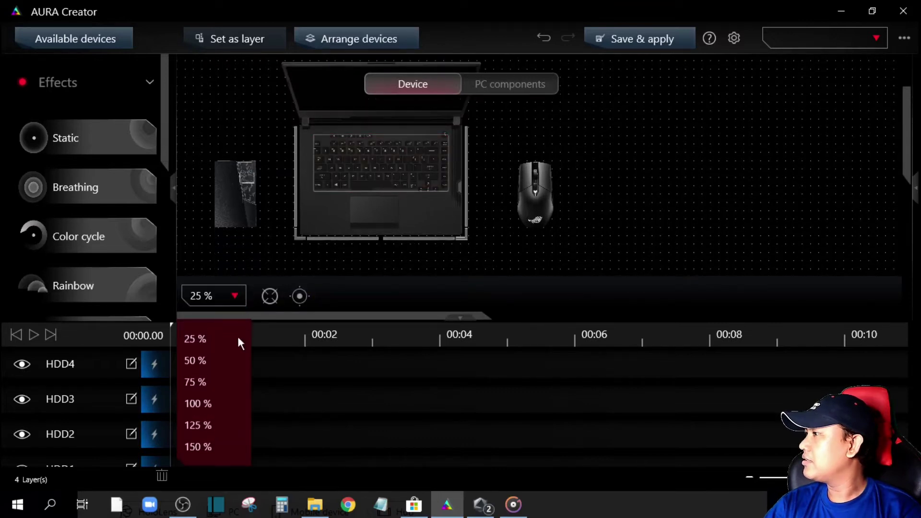
{"action": "left_click", "coordinate": [217, 361]}
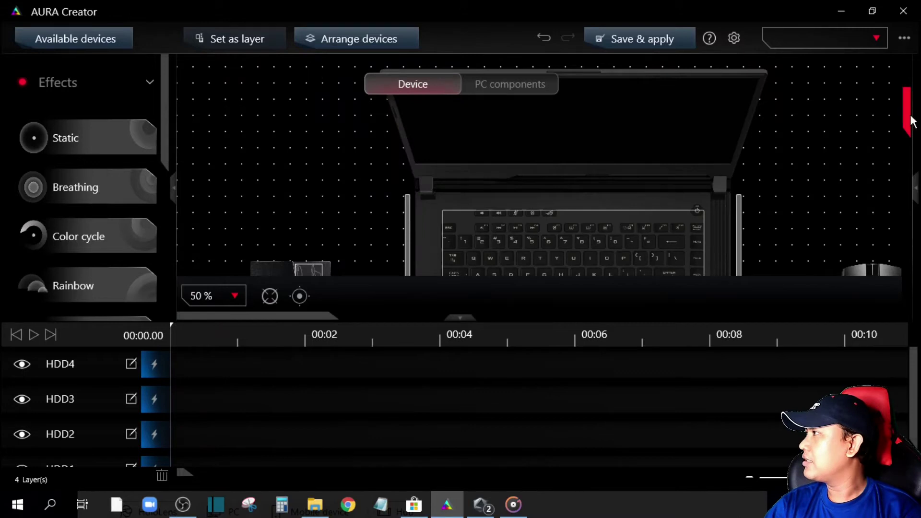
{"action": "scroll", "coordinate": [917, 117], "scroll_direction": "down", "scroll_amount": 3}
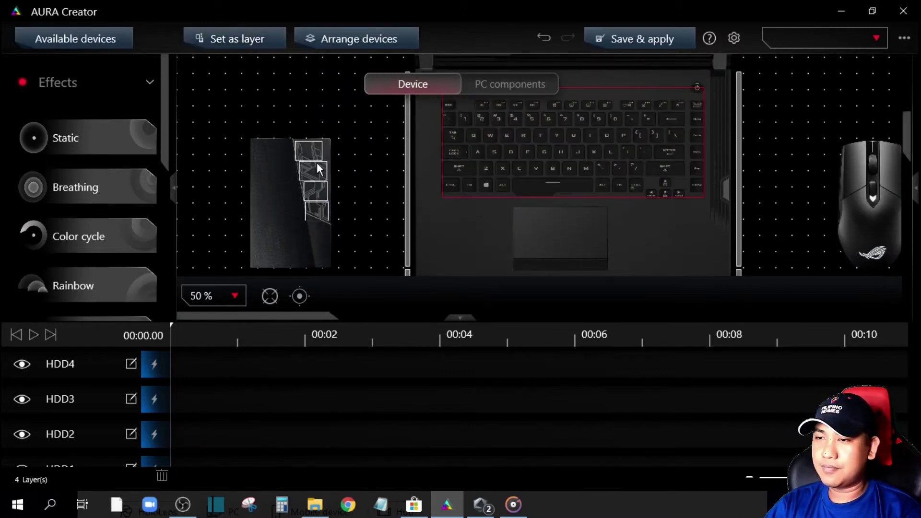
{"action": "left_click", "coordinate": [230, 40]}
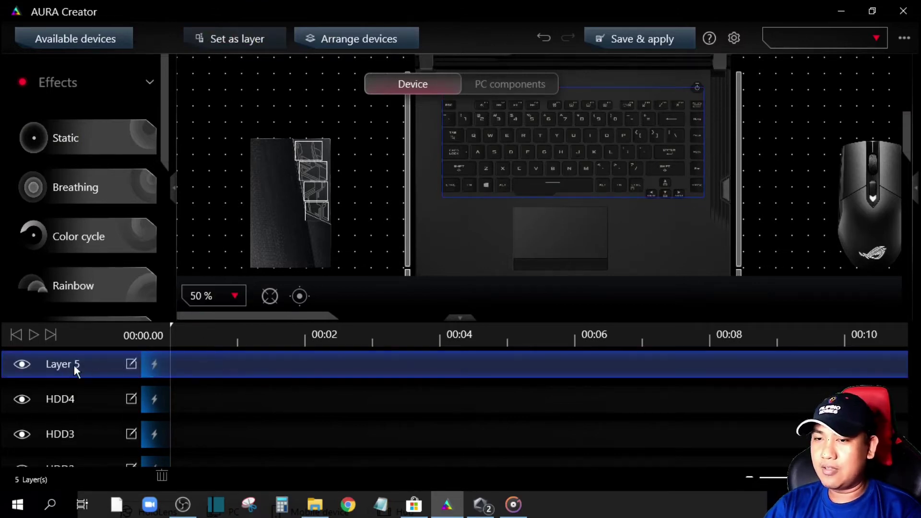
Rename the new keyboard zone layer as Keyboard
{"action": "double_click", "coordinate": [74, 365]}
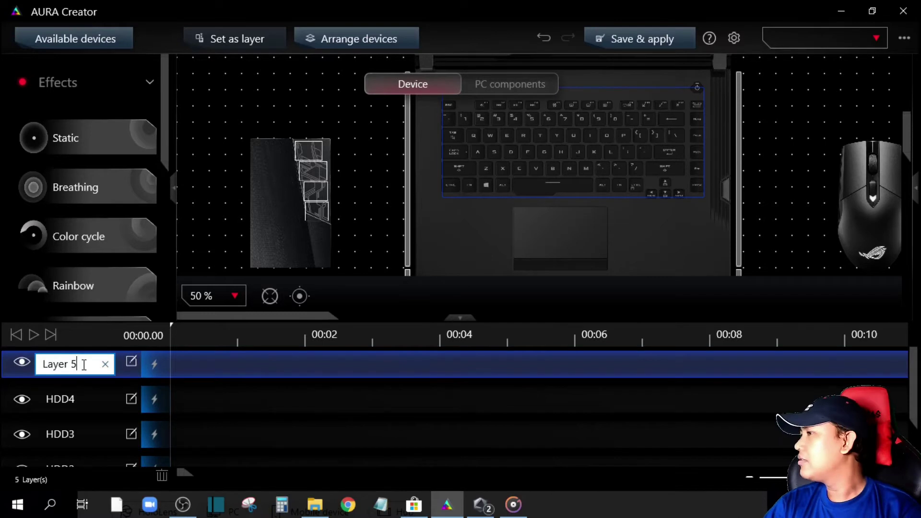
{"action": "key", "text": "ctrl+a"}
{"action": "type", "text": "Keyboard"}
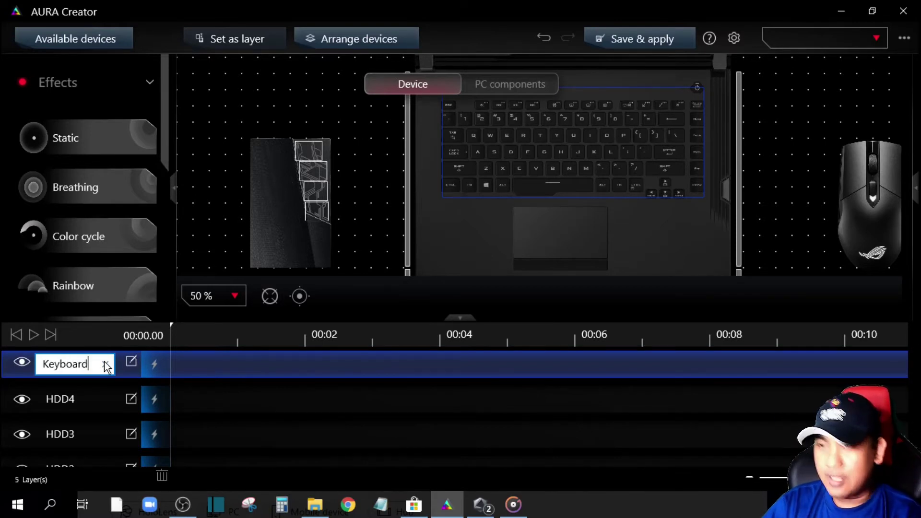
Select the long light bars along the laptop's left and right edges and set them as one layer
{"action": "left_click", "coordinate": [488, 171]}
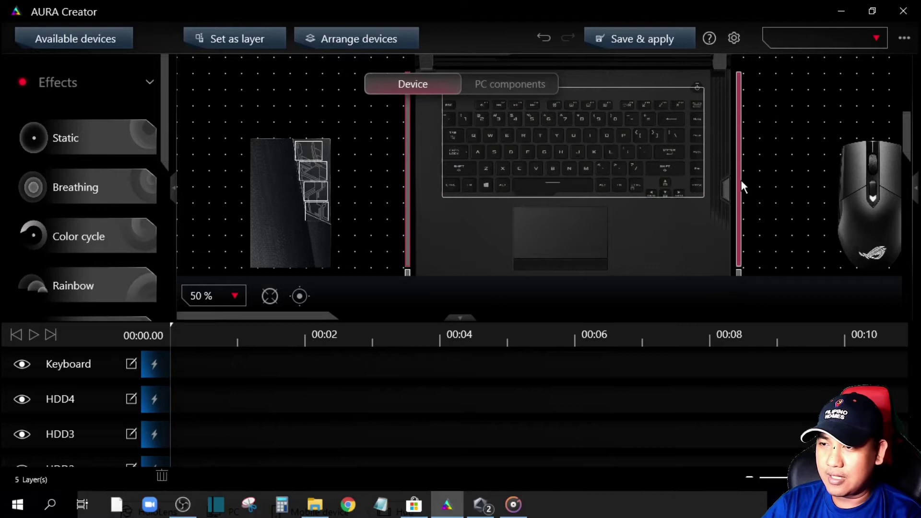
{"action": "left_click", "coordinate": [256, 40]}
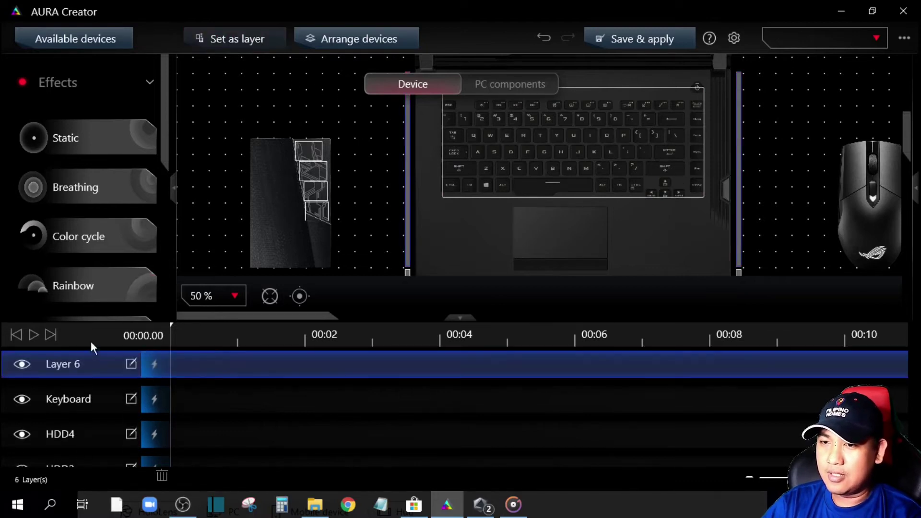
Rename the new layer of the laptop's long edge light bars as Side
{"action": "double_click", "coordinate": [76, 366]}
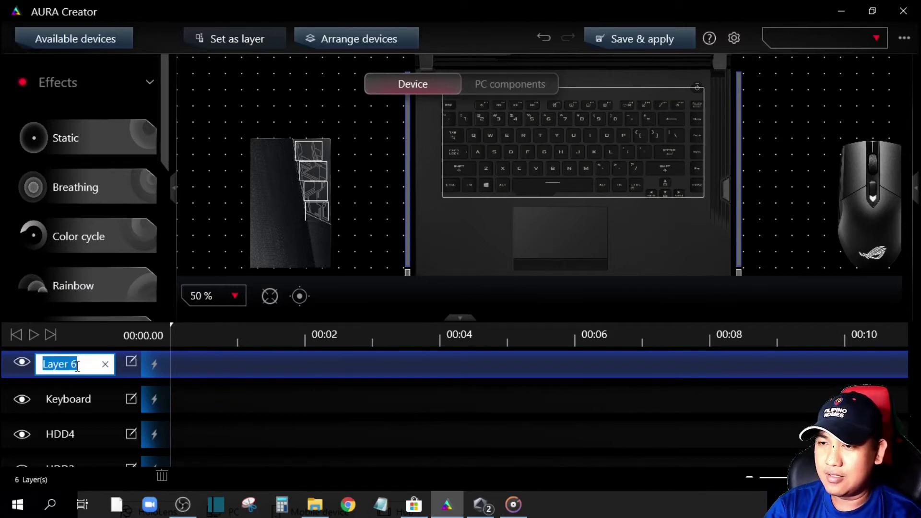
{"action": "type", "text": "SIde"}
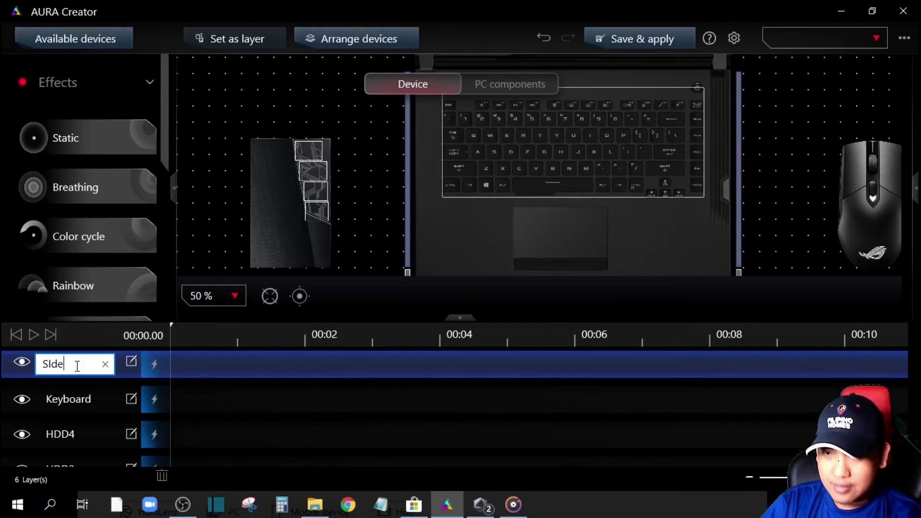
{"action": "key", "text": "ctrl+a"}
{"action": "type", "text": "S"}
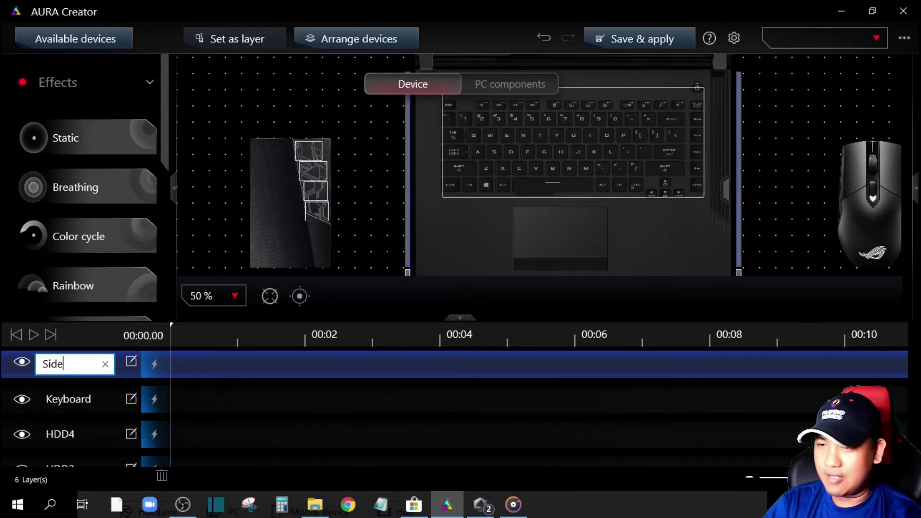
Set the laptop's two front corner light pieces as one new layer and rename it Corner
{"action": "scroll", "coordinate": [437, 241], "scroll_direction": "down", "scroll_amount": 1}
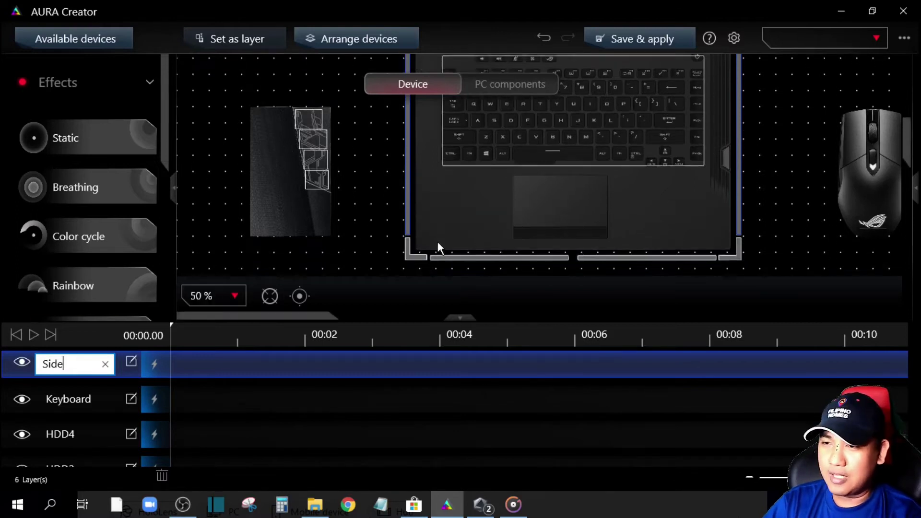
{"action": "left_click", "coordinate": [414, 250]}
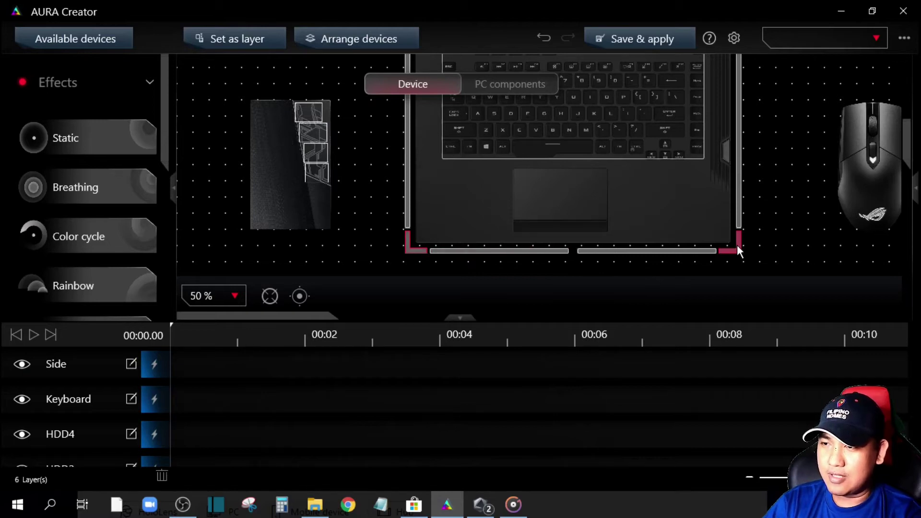
{"action": "left_click", "coordinate": [254, 40]}
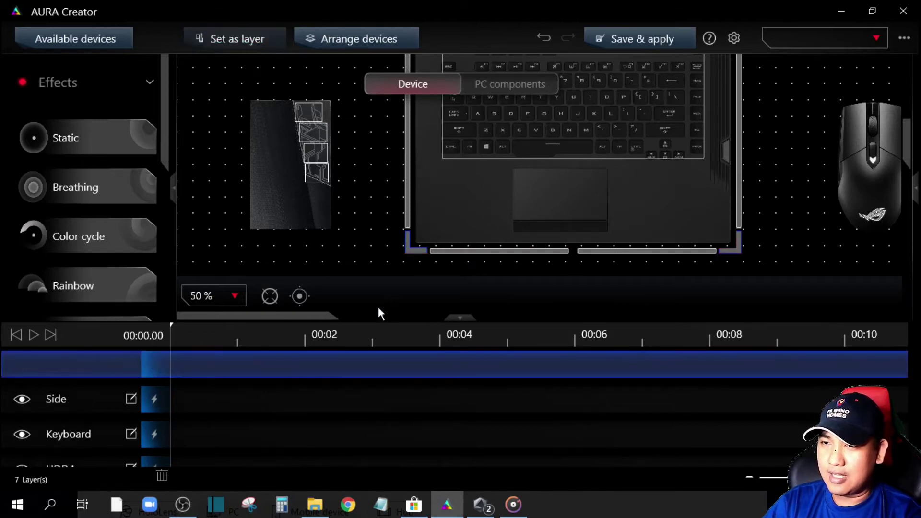
{"action": "double_click", "coordinate": [86, 369]}
{"action": "left_click", "coordinate": [85, 368]}
{"action": "double_click", "coordinate": [86, 369]}
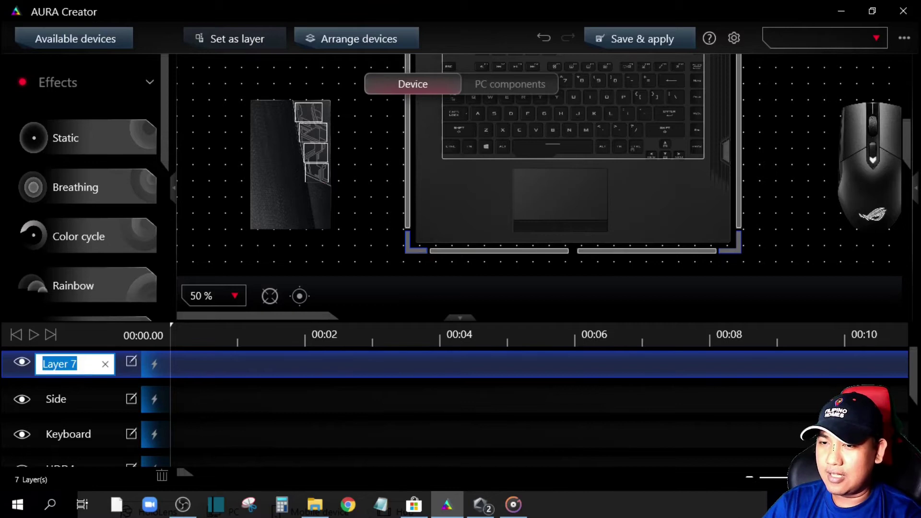
{"action": "type", "text": "Corner"}
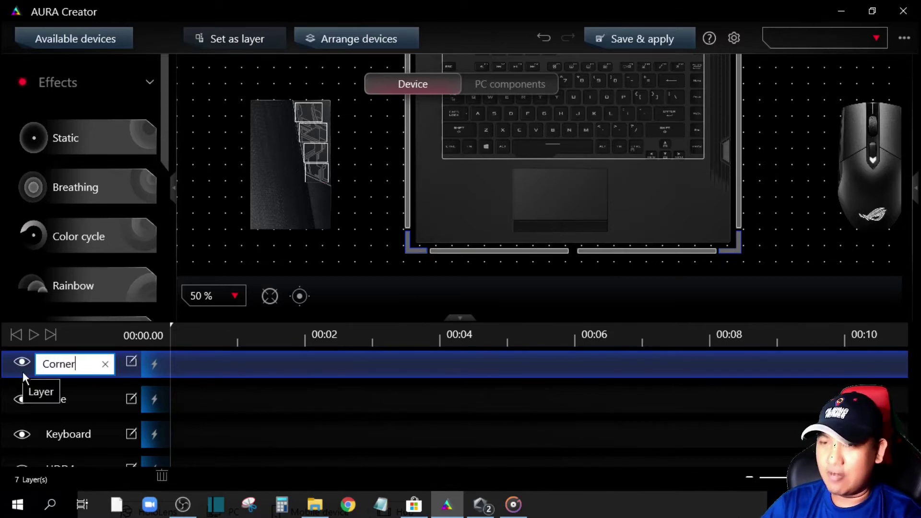
Set the two light bars along the laptop's front edge as one new layer and rename it Center
{"action": "left_click", "coordinate": [468, 251]}
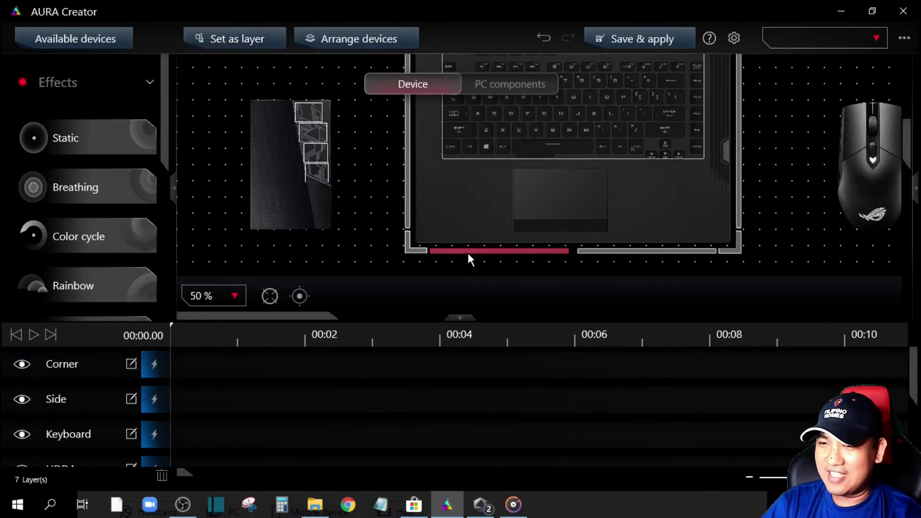
{"action": "left_click", "coordinate": [611, 250]}
{"action": "left_click", "coordinate": [555, 252], "text": "ctrl"}
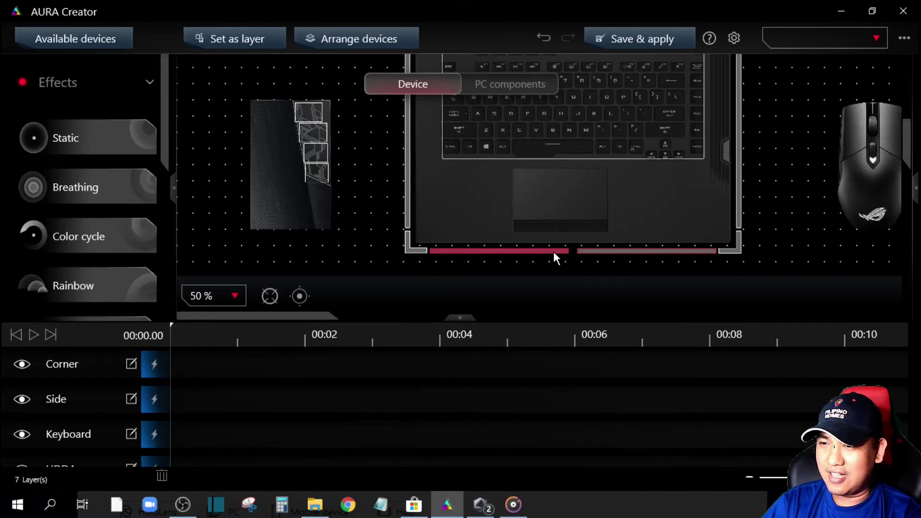
{"action": "left_click", "coordinate": [240, 39]}
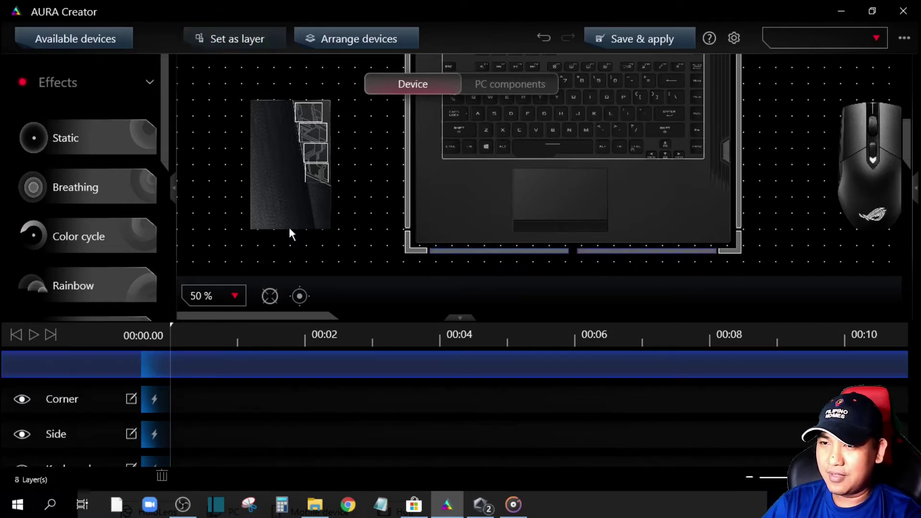
{"action": "double_click", "coordinate": [84, 369]}
{"action": "type", "text": "Center"}
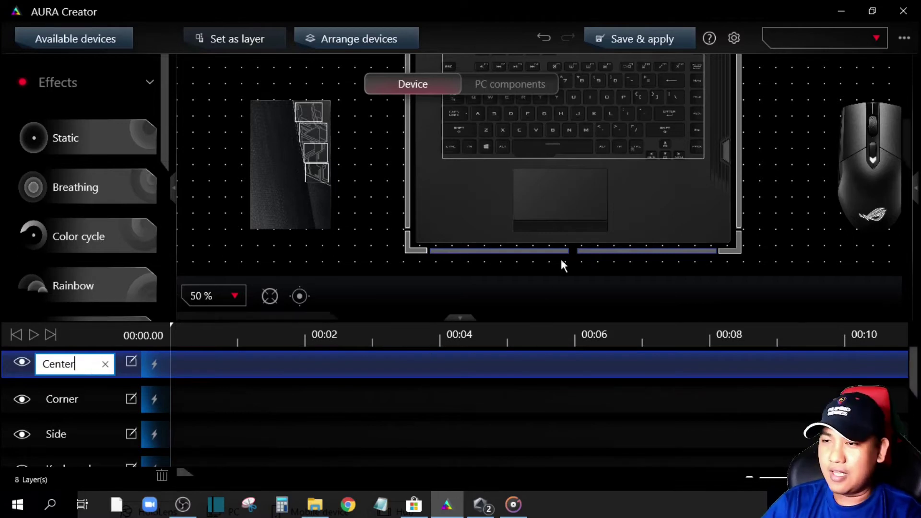
{"action": "left_click", "coordinate": [596, 219]}
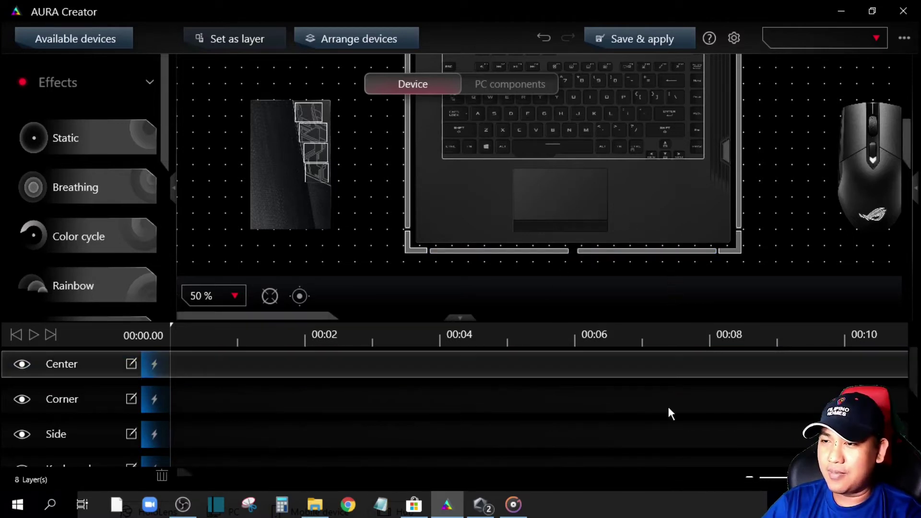
Set the mouse's logo lighting zone as a new layer and rename it Mouse
{"action": "left_click", "coordinate": [879, 216]}
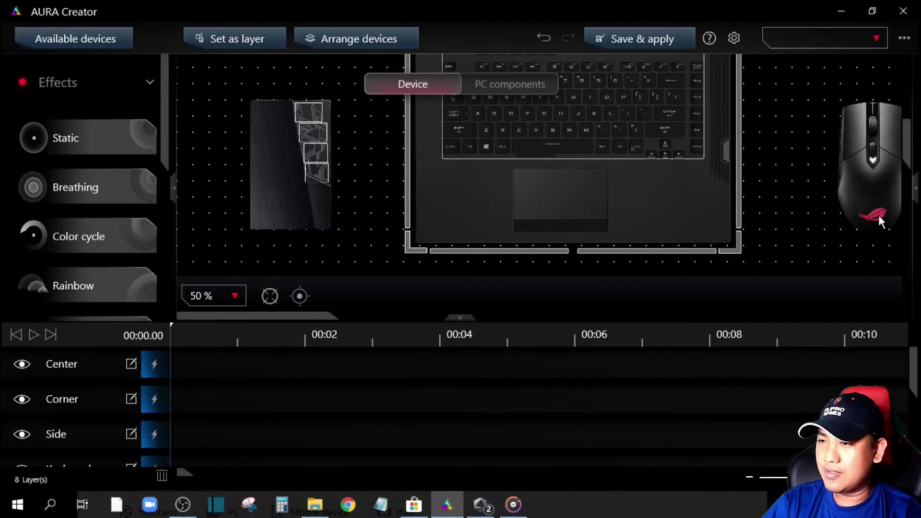
{"action": "left_click", "coordinate": [236, 39]}
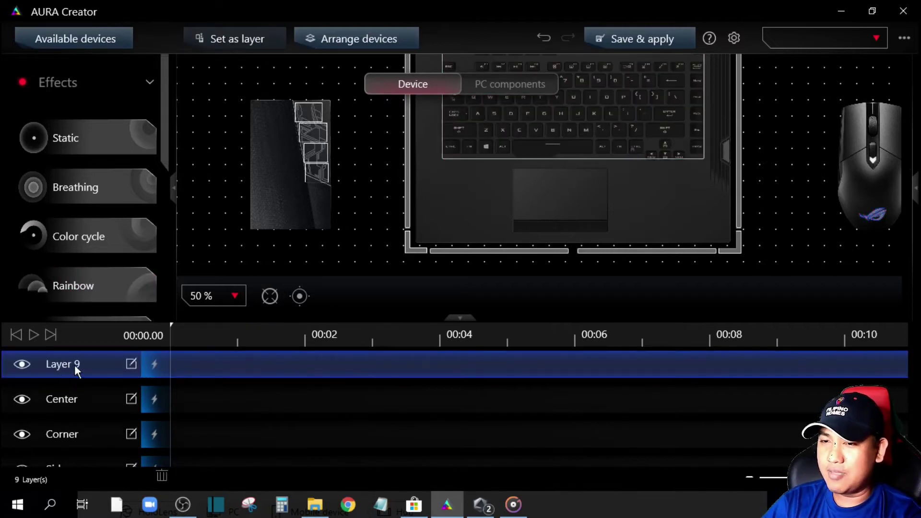
{"action": "double_click", "coordinate": [74, 365]}
{"action": "type", "text": "Mouse"}
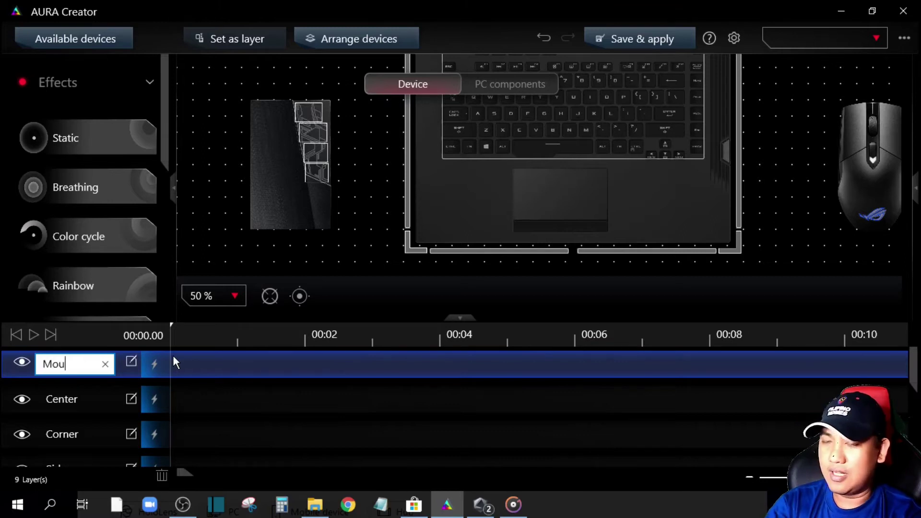
{"action": "left_click", "coordinate": [454, 193]}
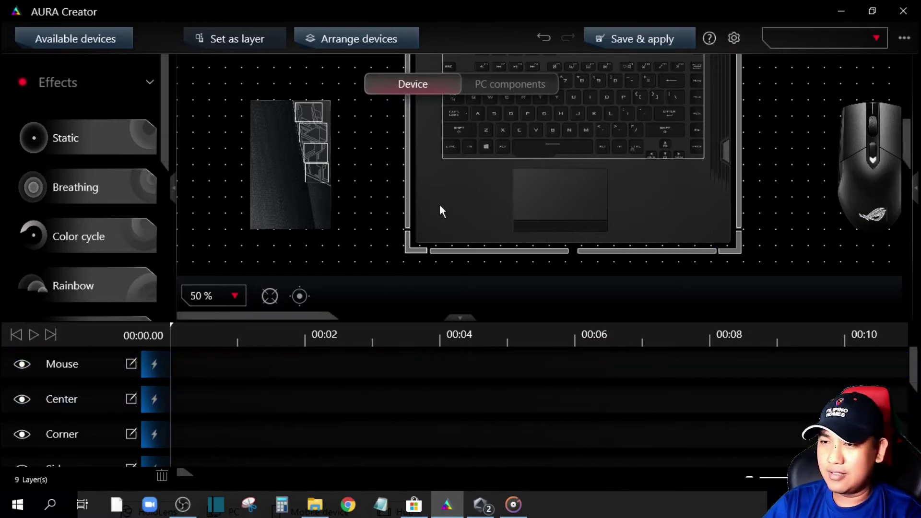
Add a Static effect at the start of the HDD1 layer's timeline
{"action": "scroll", "coordinate": [230, 393], "scroll_direction": "down", "scroll_amount": 1}
{"action": "scroll", "coordinate": [210, 416], "scroll_direction": "down", "scroll_amount": 5}
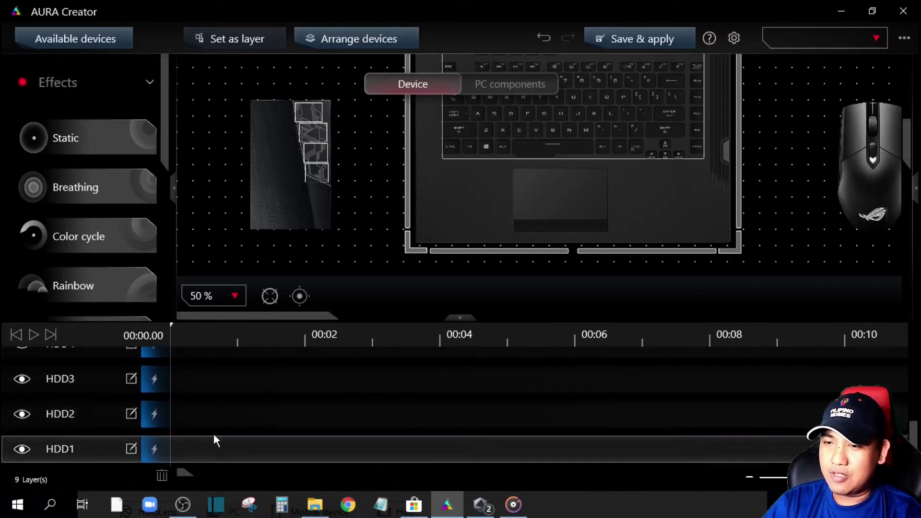
{"action": "left_click", "coordinate": [223, 297]}
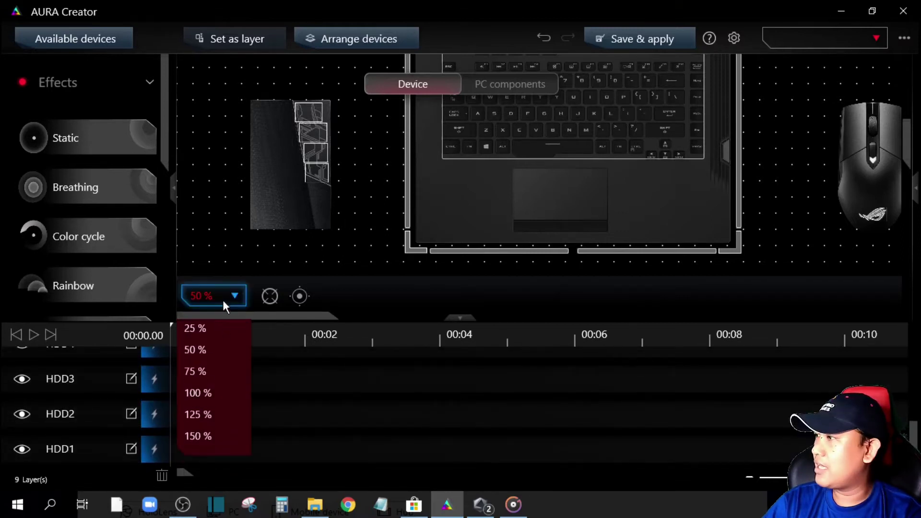
{"action": "left_click", "coordinate": [200, 382]}
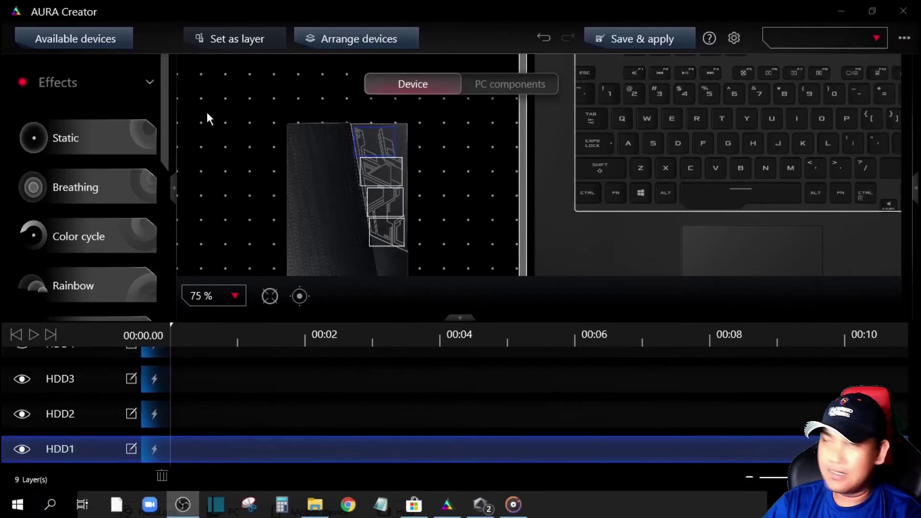
{"action": "left_click_drag", "start_coordinate": [61, 122], "coordinate": [200, 448]}
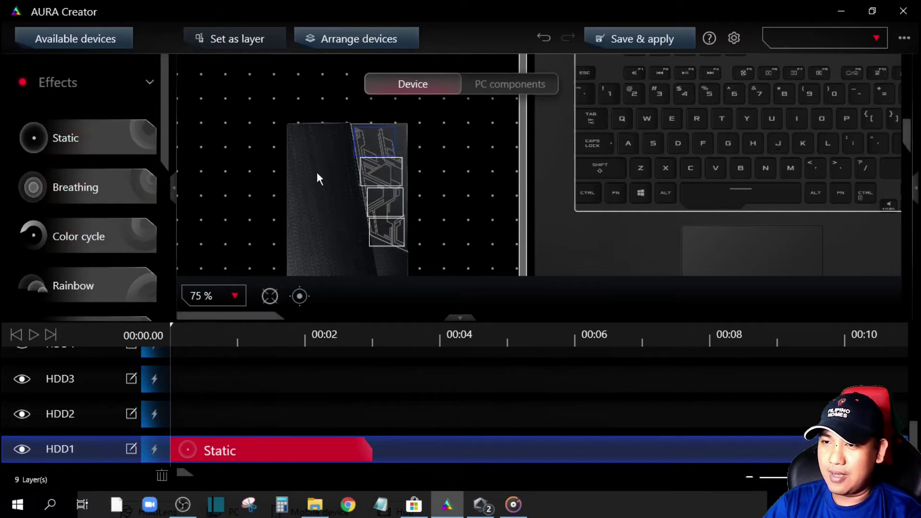
Add a Static effect at the start of each of the HDD2, HDD3 and HDD4 layers
{"action": "left_click", "coordinate": [232, 417]}
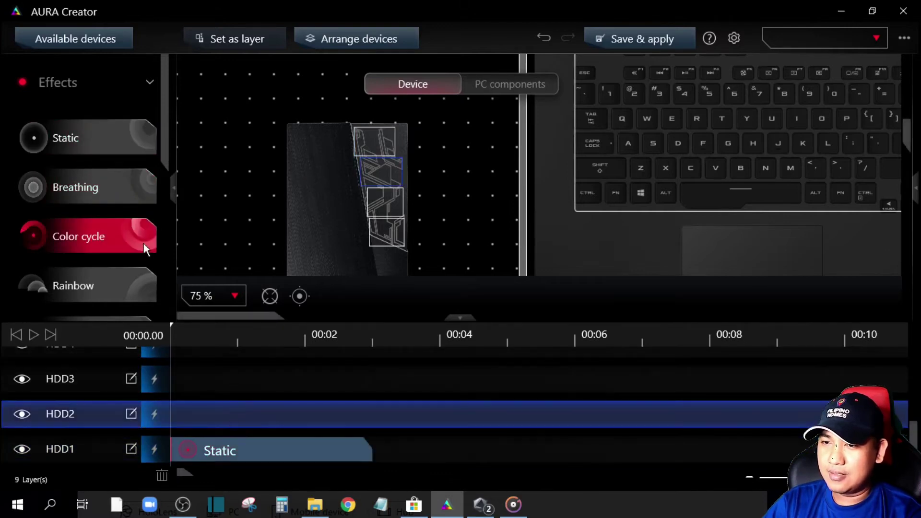
{"action": "left_click_drag", "start_coordinate": [102, 149], "coordinate": [263, 413]}
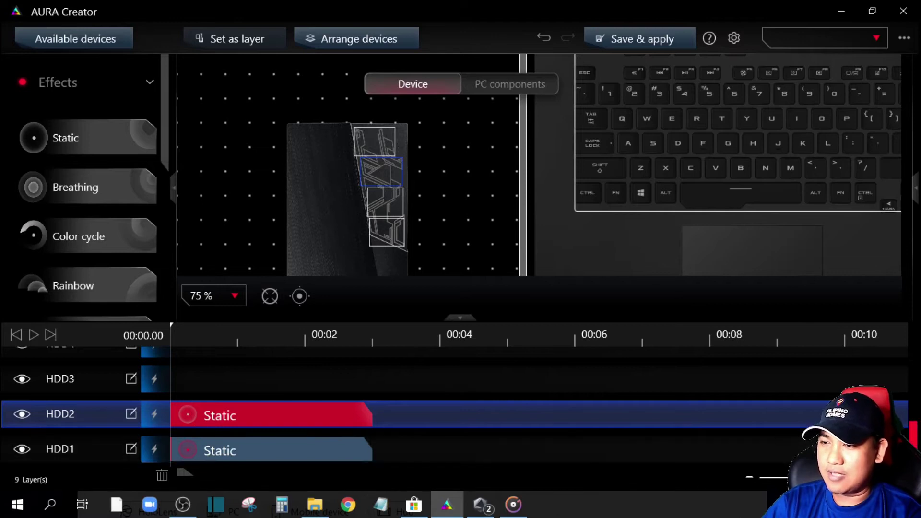
{"action": "left_click_drag", "start_coordinate": [84, 140], "coordinate": [223, 391]}
{"action": "scroll", "coordinate": [225, 391], "scroll_direction": "up", "scroll_amount": 2}
{"action": "left_click_drag", "start_coordinate": [79, 151], "coordinate": [232, 380]}
{"action": "scroll", "coordinate": [240, 379], "scroll_direction": "up", "scroll_amount": 1}
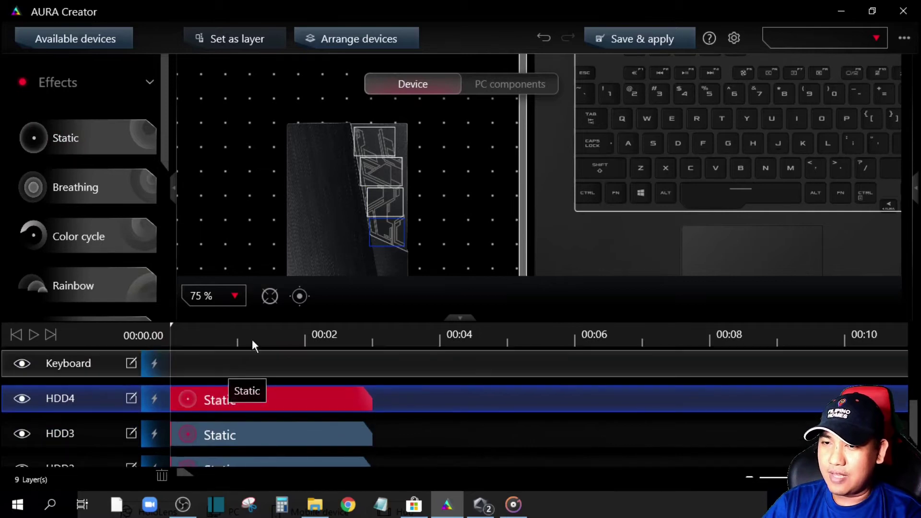
Add a Breathing effect directly after the Static effect on each of the HDD4, HDD3, HDD2 and HDD1 layers
{"action": "scroll", "coordinate": [385, 231], "scroll_direction": "down", "scroll_amount": 1}
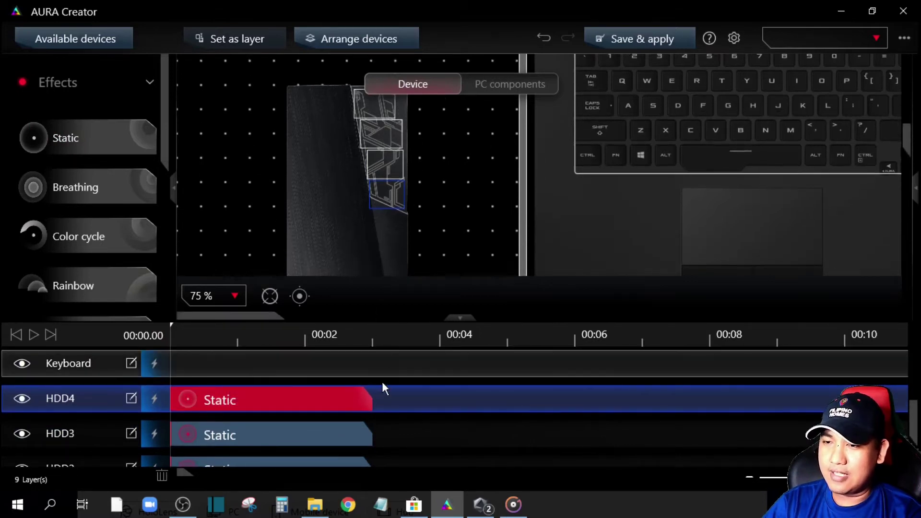
{"action": "left_click_drag", "start_coordinate": [103, 197], "coordinate": [441, 403]}
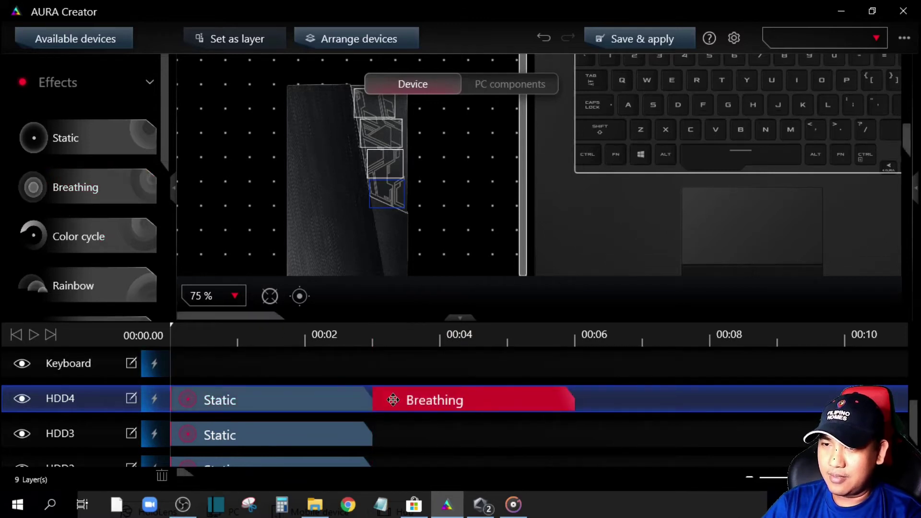
{"action": "left_click_drag", "start_coordinate": [131, 205], "coordinate": [465, 430]}
{"action": "left_click_drag", "start_coordinate": [102, 194], "coordinate": [493, 471]}
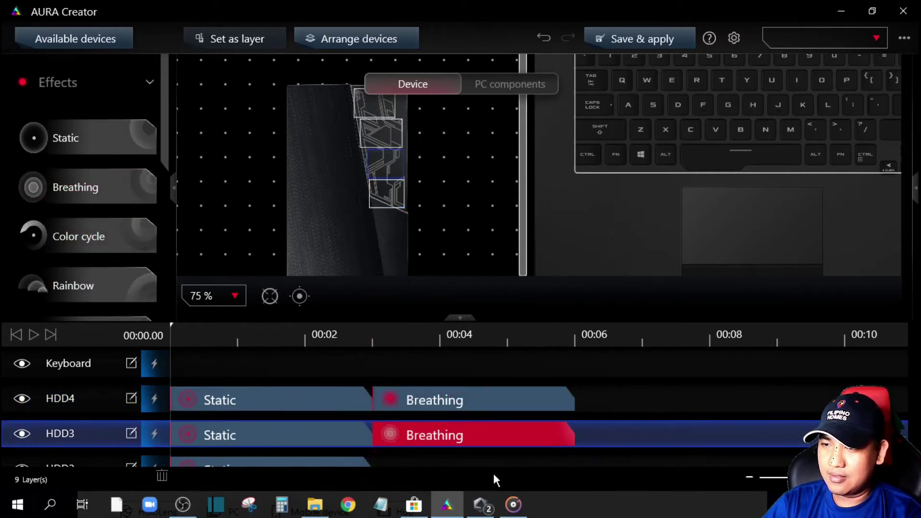
{"action": "scroll", "coordinate": [489, 447], "scroll_direction": "down", "scroll_amount": 1}
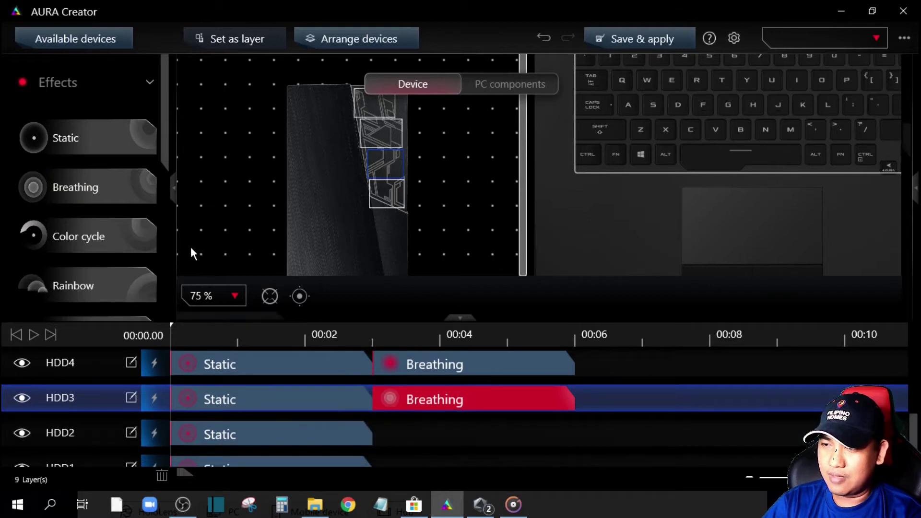
{"action": "left_click_drag", "start_coordinate": [119, 198], "coordinate": [426, 432]}
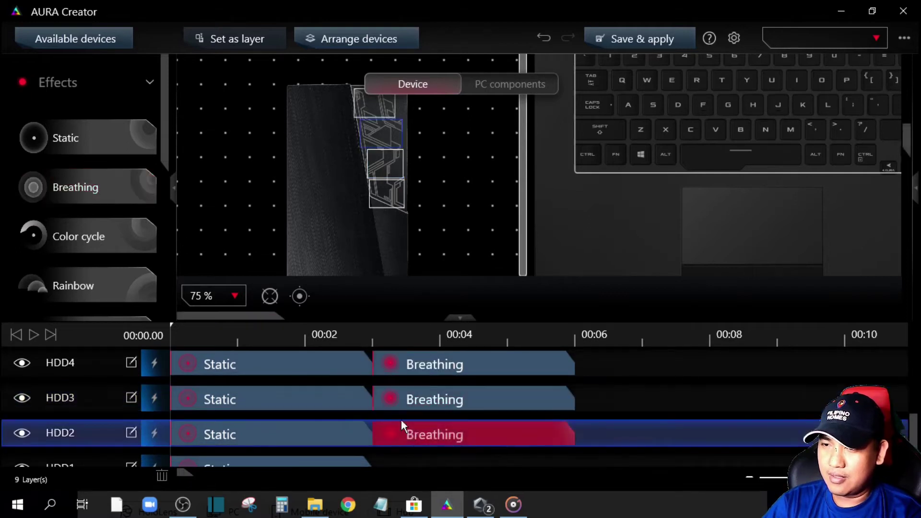
{"action": "scroll", "coordinate": [218, 251], "scroll_direction": "down", "scroll_amount": 1}
{"action": "scroll", "coordinate": [411, 402], "scroll_direction": "down", "scroll_amount": 1}
{"action": "scroll", "coordinate": [412, 402], "scroll_direction": "down", "scroll_amount": 1}
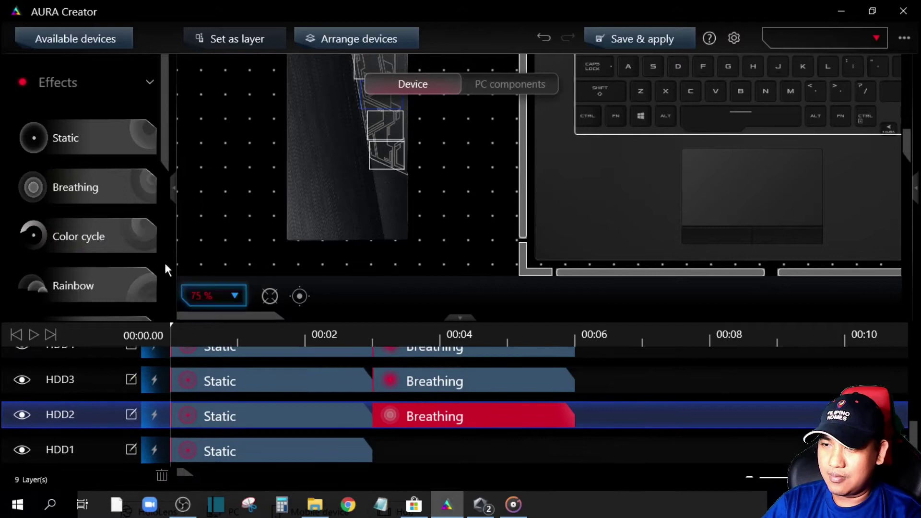
{"action": "left_click_drag", "start_coordinate": [86, 186], "coordinate": [431, 453]}
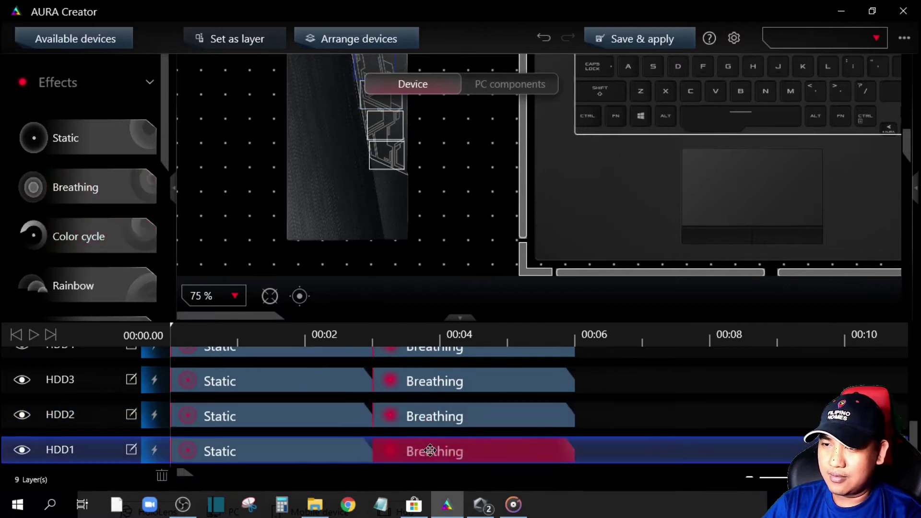
{"action": "scroll", "coordinate": [439, 450], "scroll_direction": "down", "scroll_amount": 2}
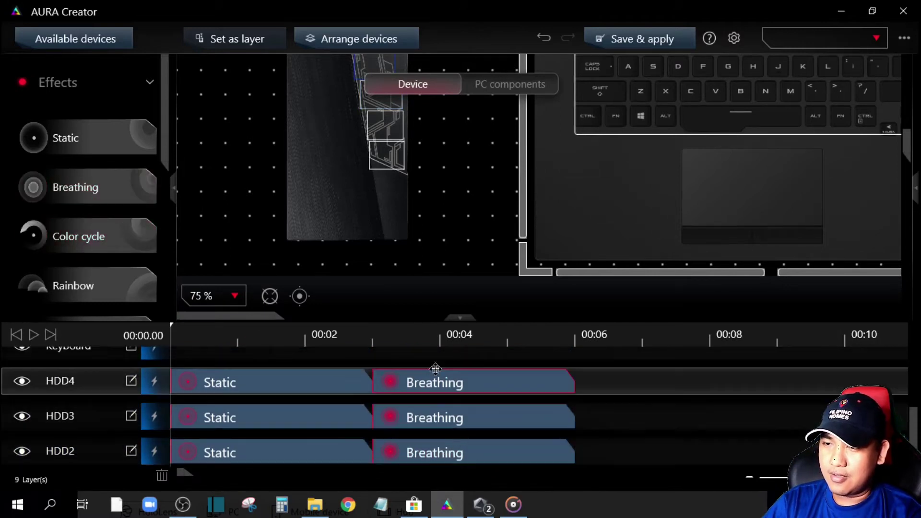
{"action": "scroll", "coordinate": [432, 399], "scroll_direction": "up", "scroll_amount": 1}
{"action": "scroll", "coordinate": [401, 428], "scroll_direction": "down", "scroll_amount": 1}
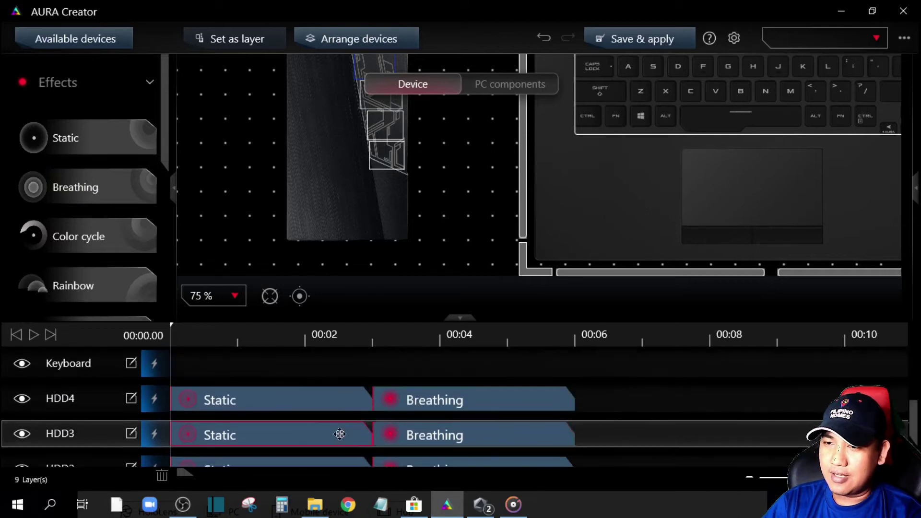
{"action": "left_click", "coordinate": [288, 399]}
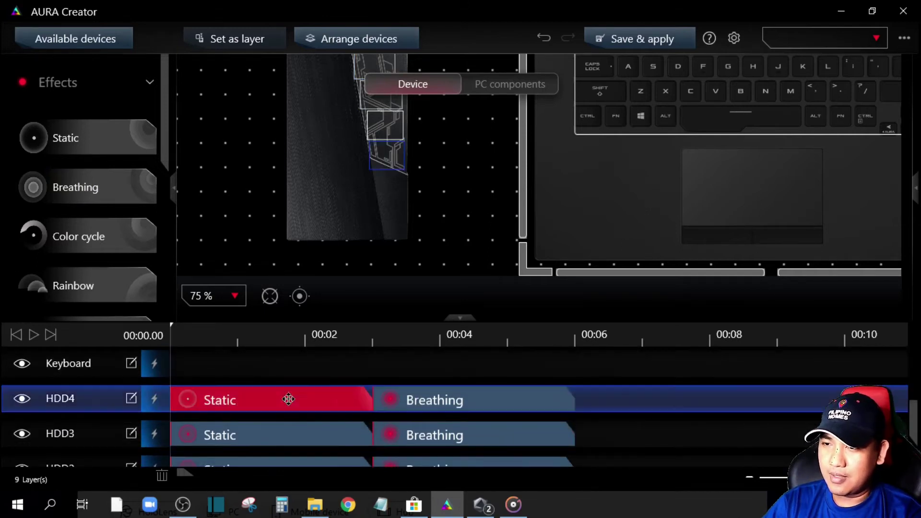
{"action": "right_click", "coordinate": [415, 401]}
{"action": "left_click", "coordinate": [394, 399]}
{"action": "right_click", "coordinate": [395, 400]}
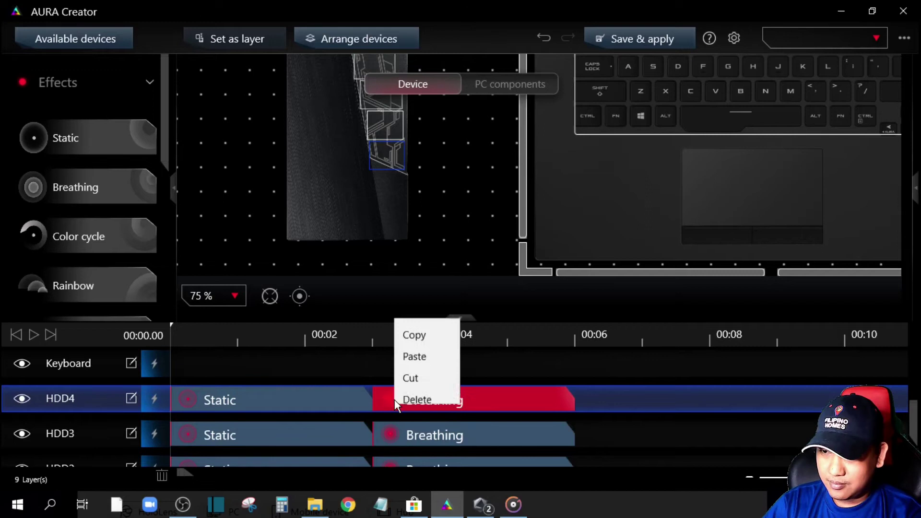
{"action": "left_click", "coordinate": [394, 400]}
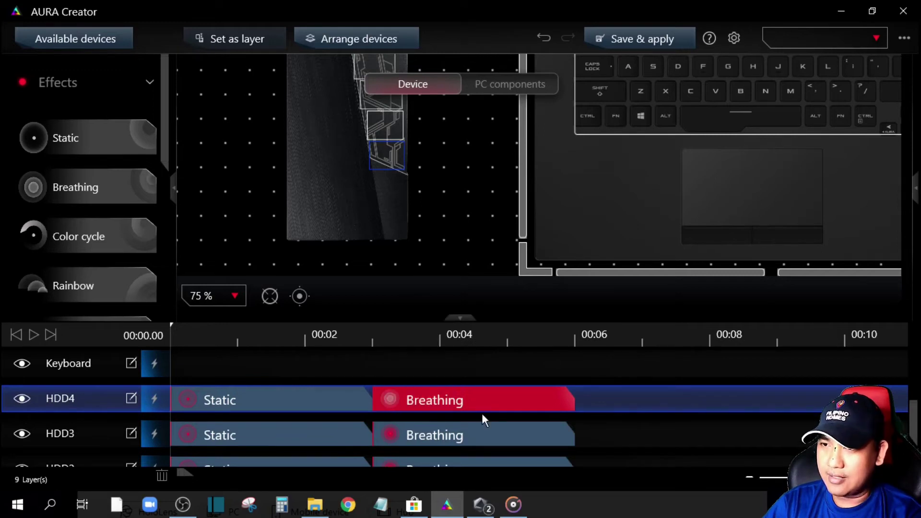
Add a Static effect at the start of the Keyboard layer's timeline, followed directly by a Breathing effect
{"action": "scroll", "coordinate": [482, 414], "scroll_direction": "up", "scroll_amount": 1}
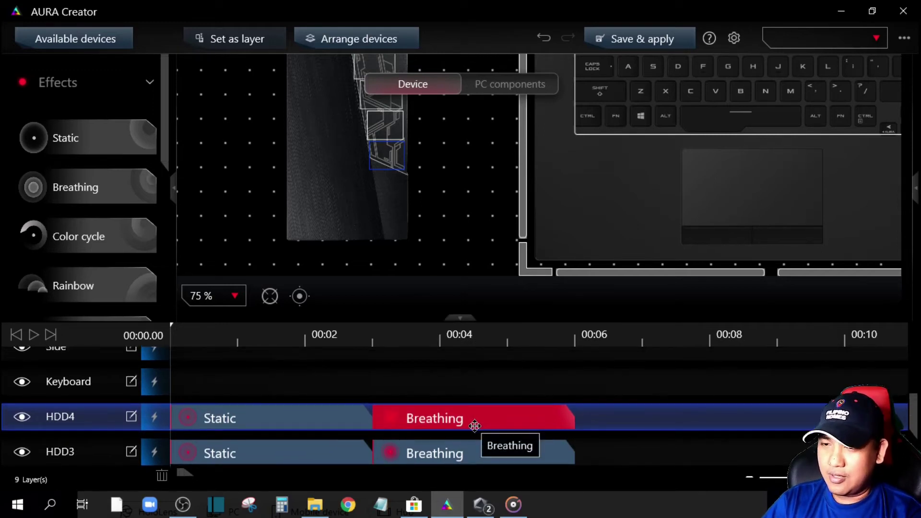
{"action": "scroll", "coordinate": [473, 426], "scroll_direction": "up", "scroll_amount": 1}
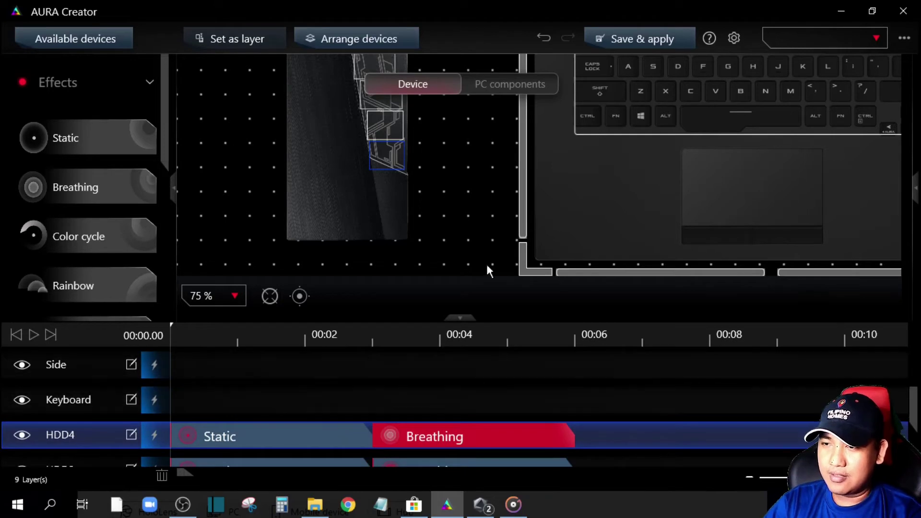
{"action": "scroll", "coordinate": [678, 223], "scroll_direction": "up", "scroll_amount": 3}
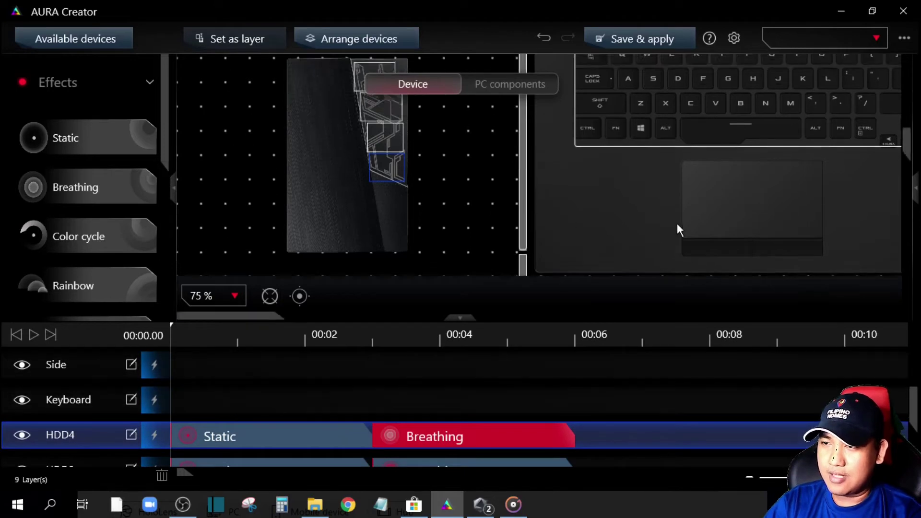
{"action": "left_click", "coordinate": [219, 295]}
{"action": "left_click", "coordinate": [214, 341]}
{"action": "scroll", "coordinate": [446, 226], "scroll_direction": "up", "scroll_amount": 3}
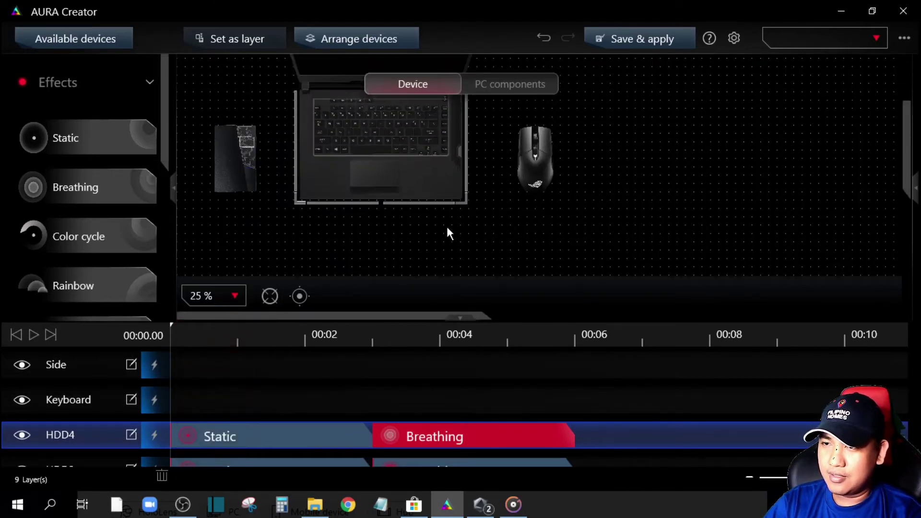
{"action": "left_click", "coordinate": [229, 303]}
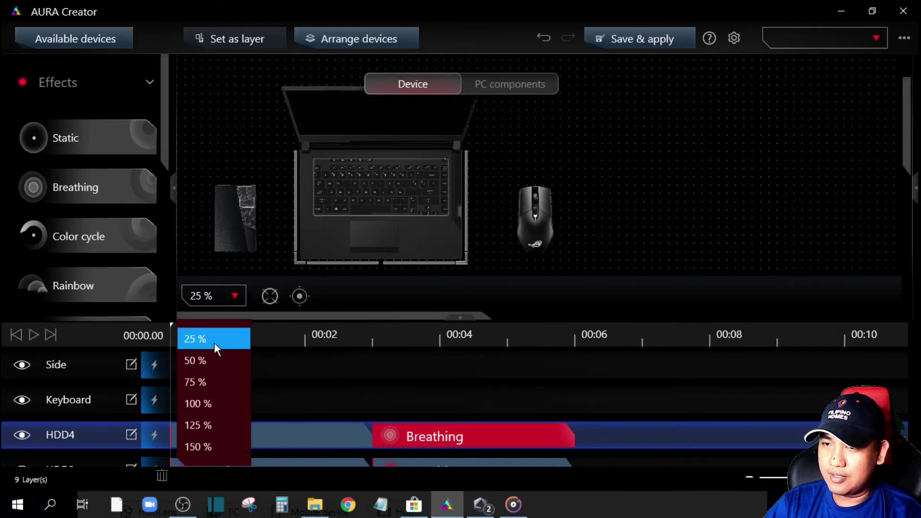
{"action": "left_click", "coordinate": [214, 358]}
{"action": "scroll", "coordinate": [603, 248], "scroll_direction": "down", "scroll_amount": 1}
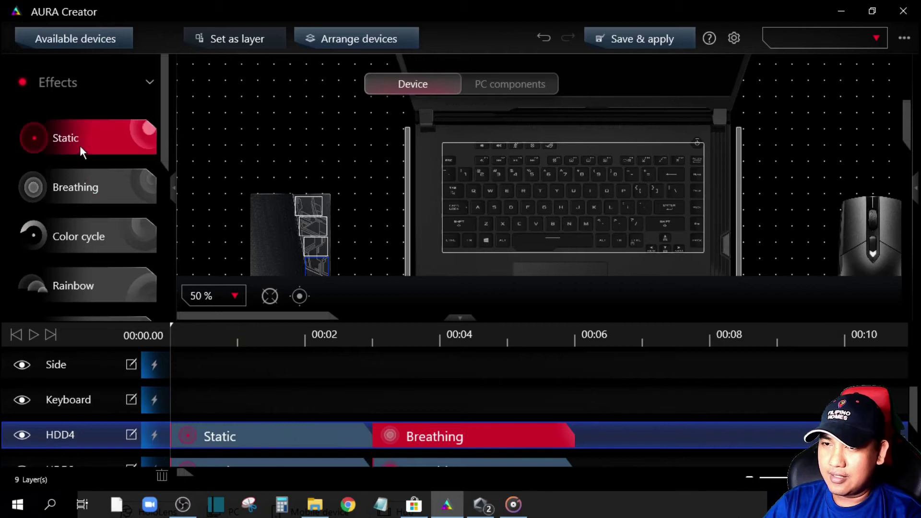
{"action": "left_click_drag", "start_coordinate": [88, 144], "coordinate": [250, 405]}
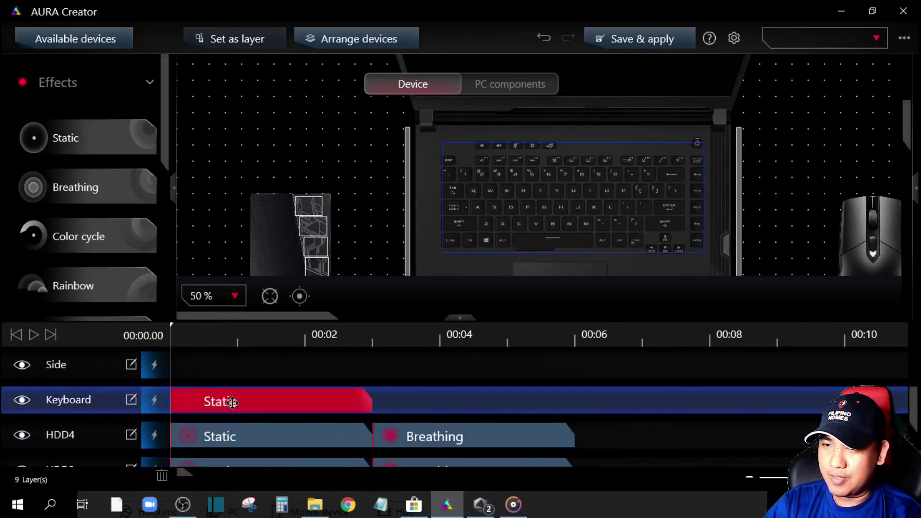
{"action": "left_click_drag", "start_coordinate": [85, 180], "coordinate": [439, 392]}
Add a Static effect at the start of the Side layer's timeline and a Breathing effect directly after it
{"action": "scroll", "coordinate": [453, 404], "scroll_direction": "up", "scroll_amount": 1}
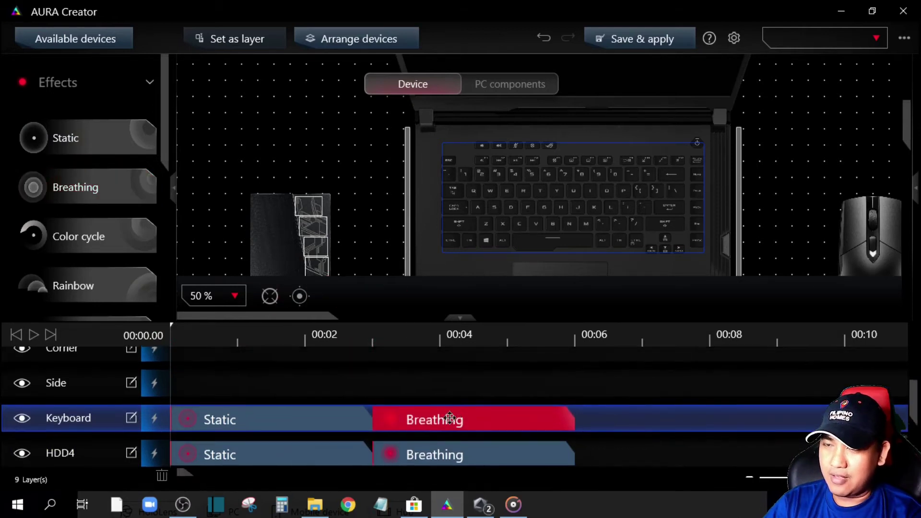
{"action": "scroll", "coordinate": [446, 419], "scroll_direction": "up", "scroll_amount": 1}
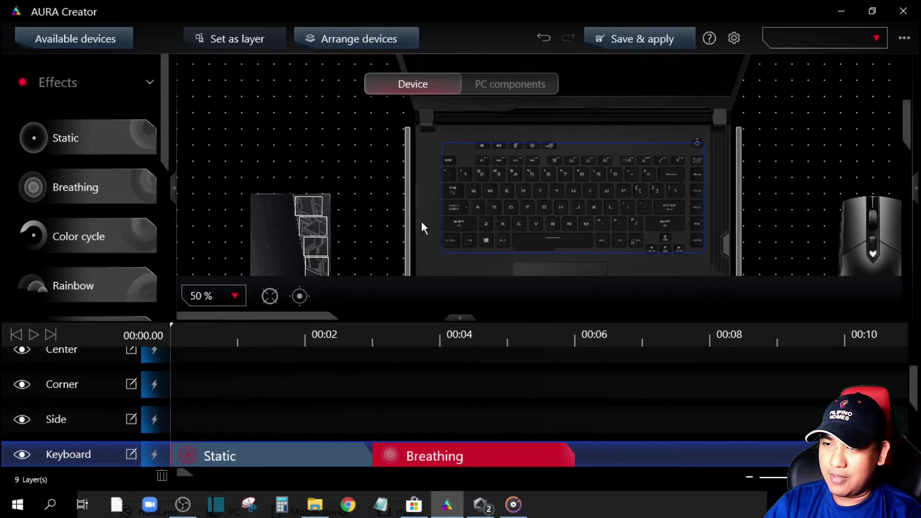
{"action": "scroll", "coordinate": [418, 216], "scroll_direction": "down", "scroll_amount": 1}
{"action": "scroll", "coordinate": [439, 242], "scroll_direction": "up", "scroll_amount": 1}
{"action": "scroll", "coordinate": [433, 231], "scroll_direction": "down", "scroll_amount": 1}
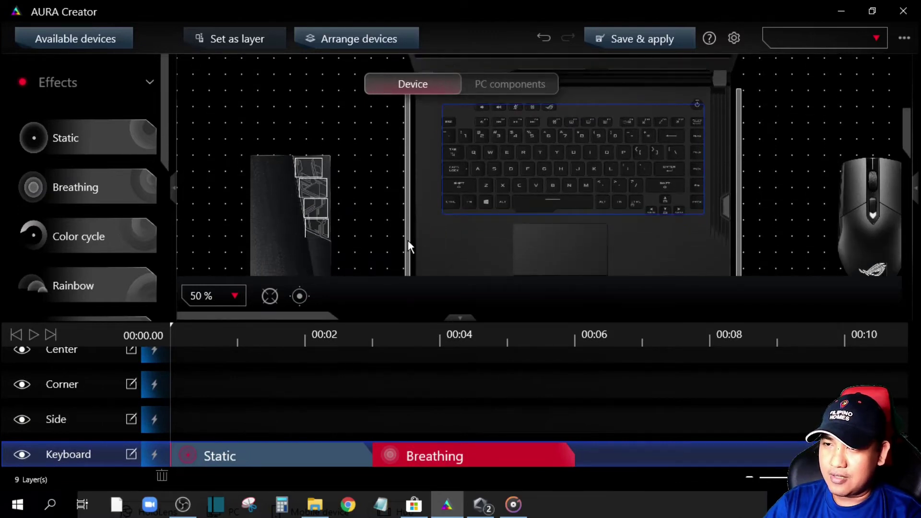
{"action": "left_click", "coordinate": [407, 240]}
{"action": "left_click", "coordinate": [738, 208]}
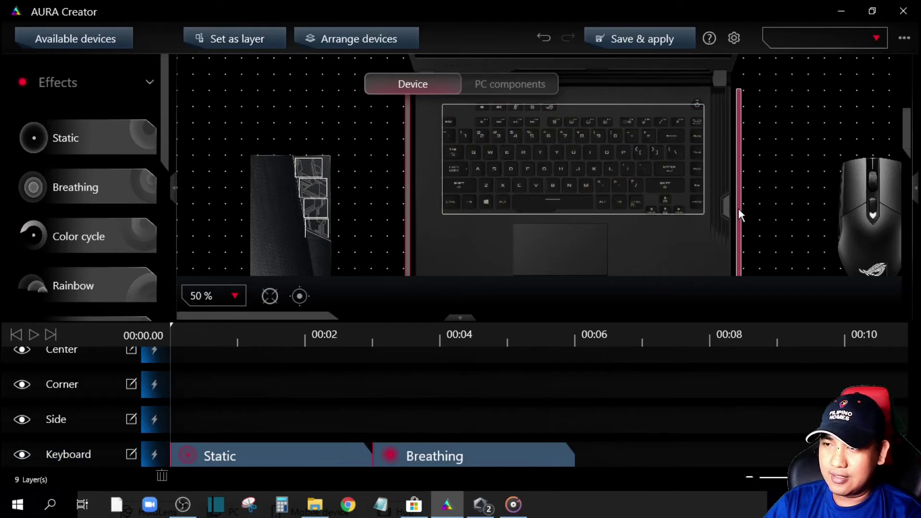
{"action": "left_click", "coordinate": [216, 415]}
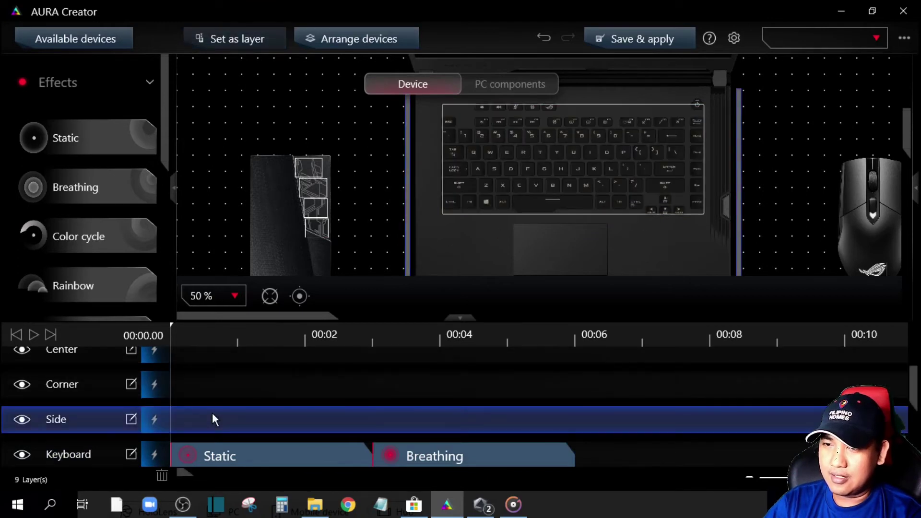
{"action": "left_click_drag", "start_coordinate": [87, 149], "coordinate": [231, 431]}
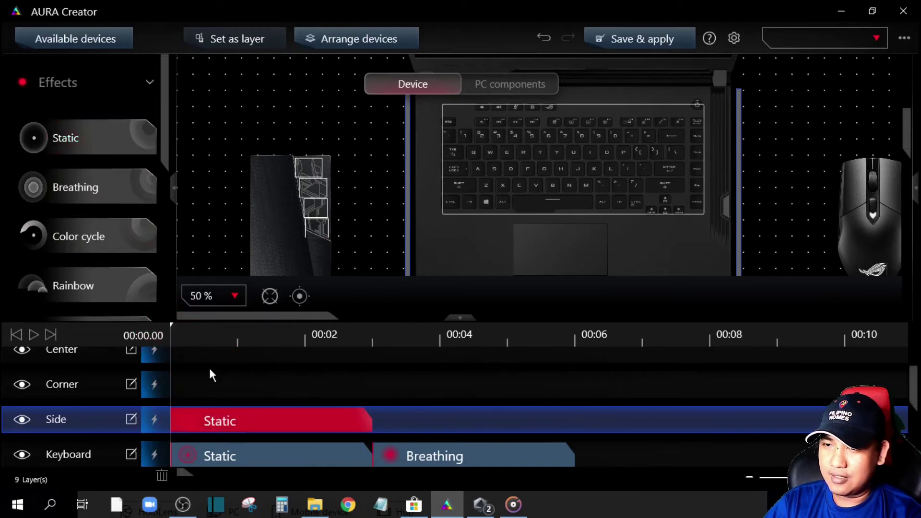
{"action": "left_click_drag", "start_coordinate": [97, 194], "coordinate": [461, 422]}
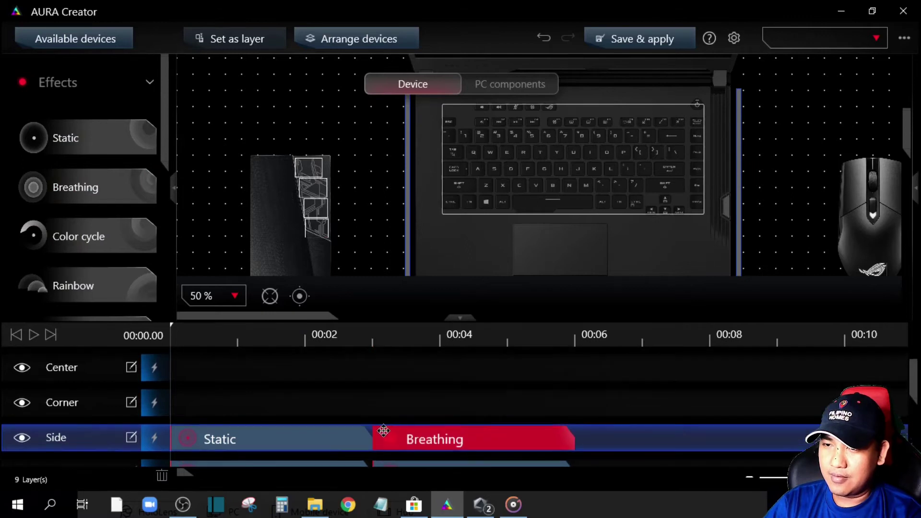
Place a Static effect at the start of the Corner layer's timeline, with a Breathing effect directly after it
{"action": "scroll", "coordinate": [486, 251], "scroll_direction": "down", "scroll_amount": 2}
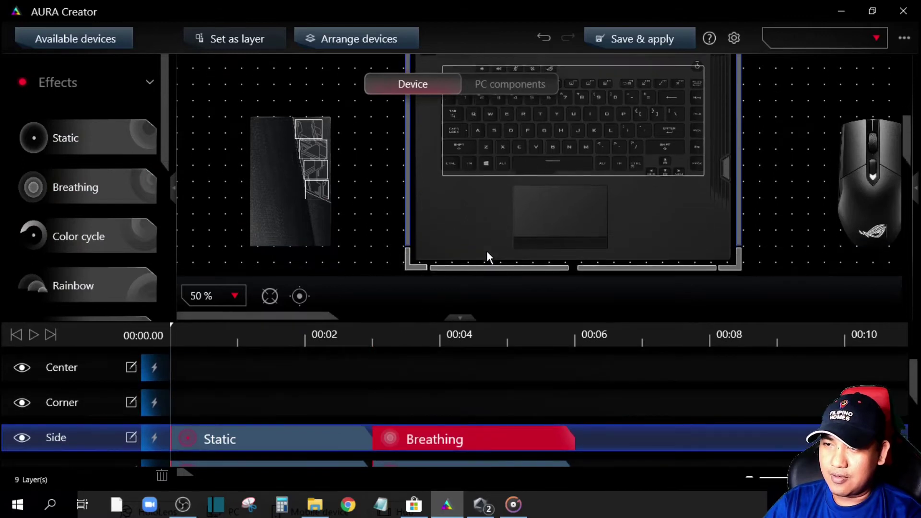
{"action": "left_click", "coordinate": [417, 267]}
{"action": "left_click", "coordinate": [251, 399]}
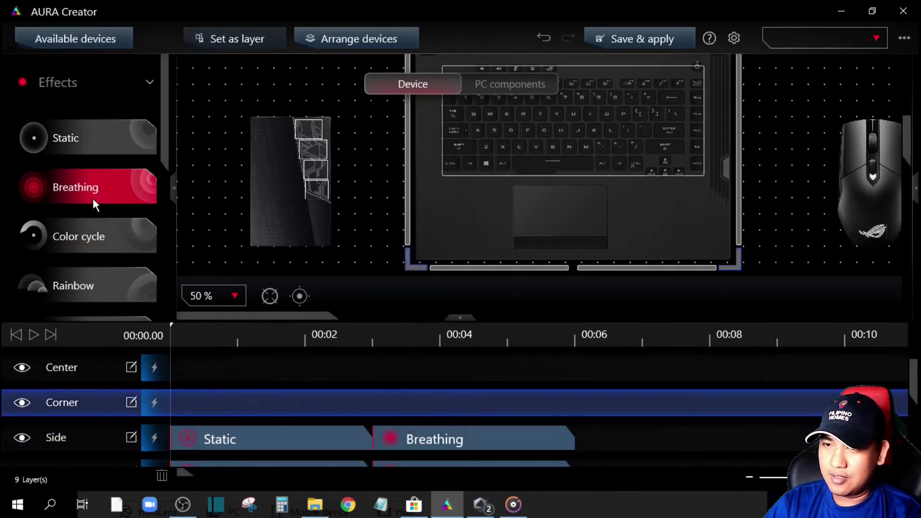
{"action": "left_click_drag", "start_coordinate": [93, 135], "coordinate": [260, 404]}
{"action": "left_click_drag", "start_coordinate": [94, 185], "coordinate": [441, 399]}
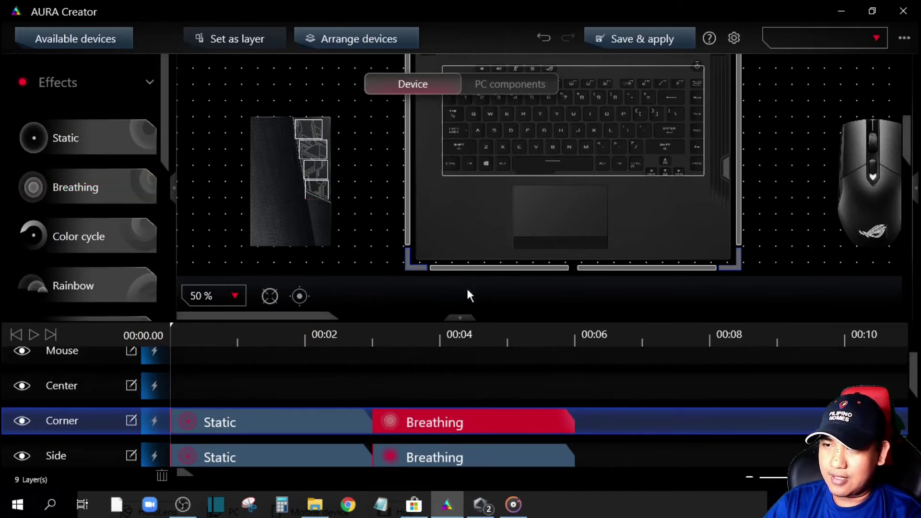
Add a Static effect at the start of the Center layer's timeline and a Breathing effect just past its end
{"action": "left_click", "coordinate": [296, 386]}
{"action": "left_click_drag", "start_coordinate": [88, 147], "coordinate": [231, 397]}
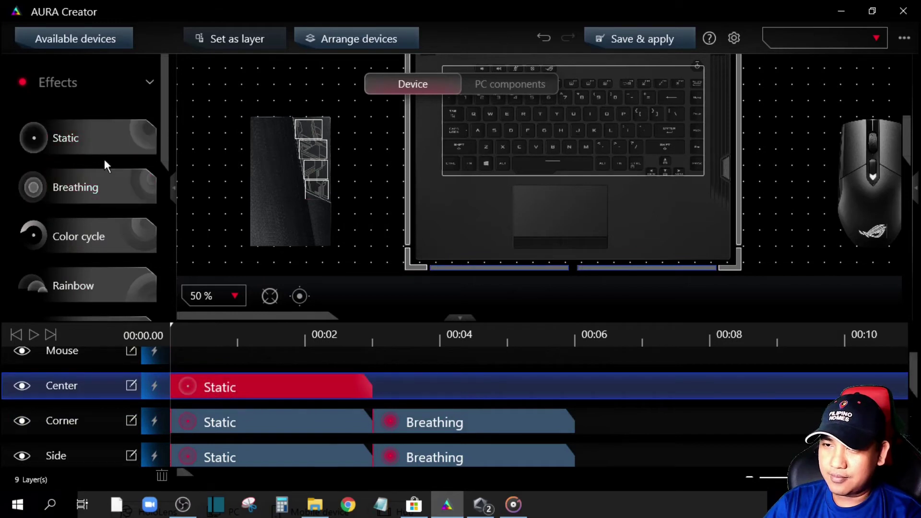
{"action": "left_click_drag", "start_coordinate": [120, 200], "coordinate": [456, 384]}
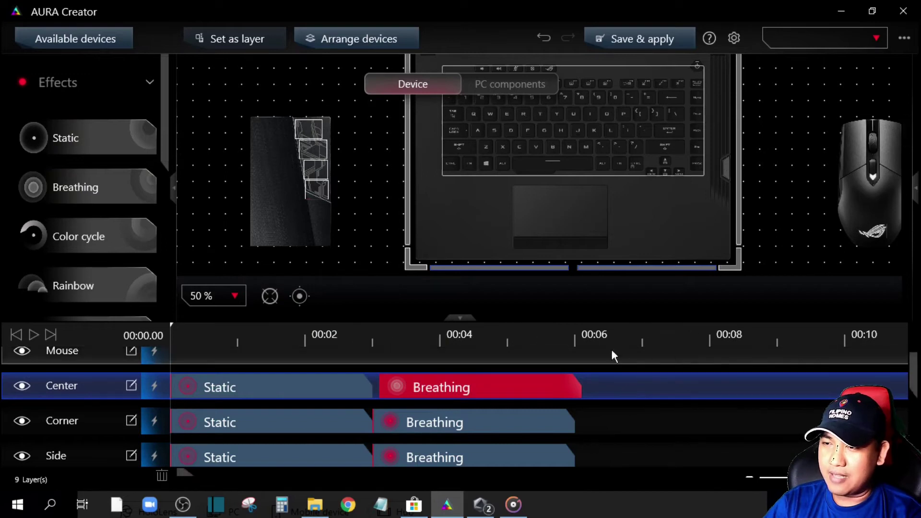
Add a Static effect near the start of the Mouse layer's timeline, followed by a Breathing effect
{"action": "scroll", "coordinate": [526, 421], "scroll_direction": "up", "scroll_amount": 1}
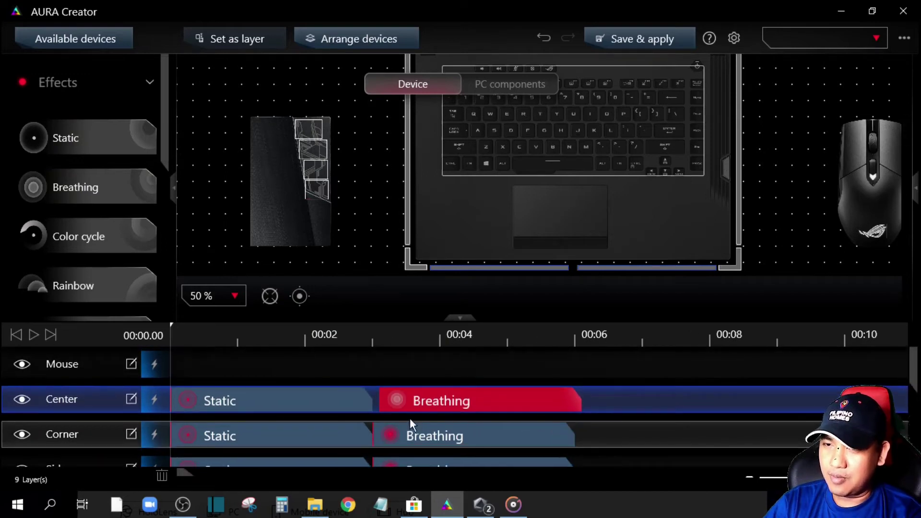
{"action": "left_click", "coordinate": [218, 367]}
{"action": "left_click_drag", "start_coordinate": [82, 142], "coordinate": [249, 370]}
{"action": "left_click_drag", "start_coordinate": [68, 189], "coordinate": [442, 368]}
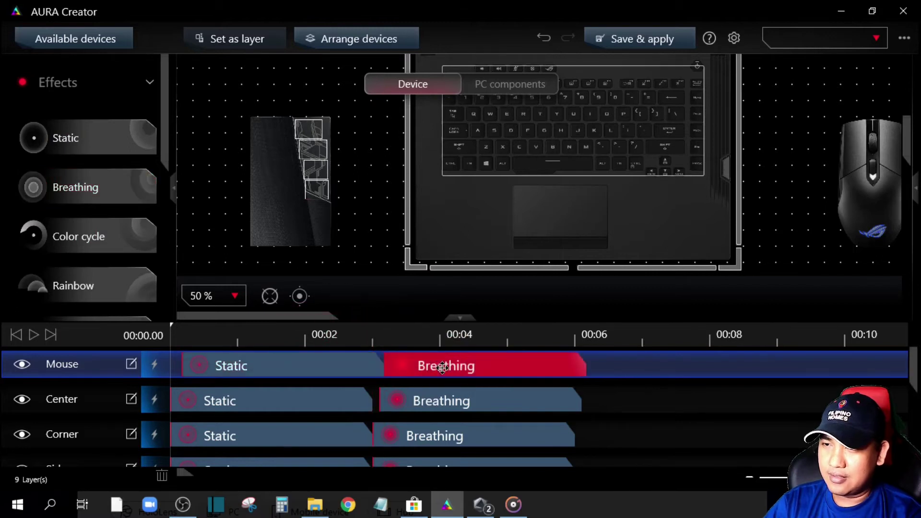
Save and apply the lighting profile under the filename Demo1
{"action": "left_click", "coordinate": [839, 48]}
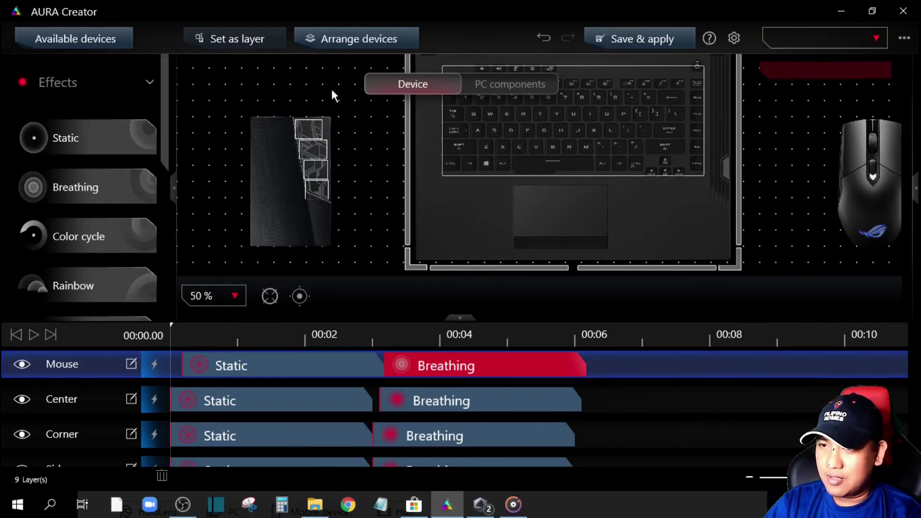
{"action": "left_click", "coordinate": [647, 33]}
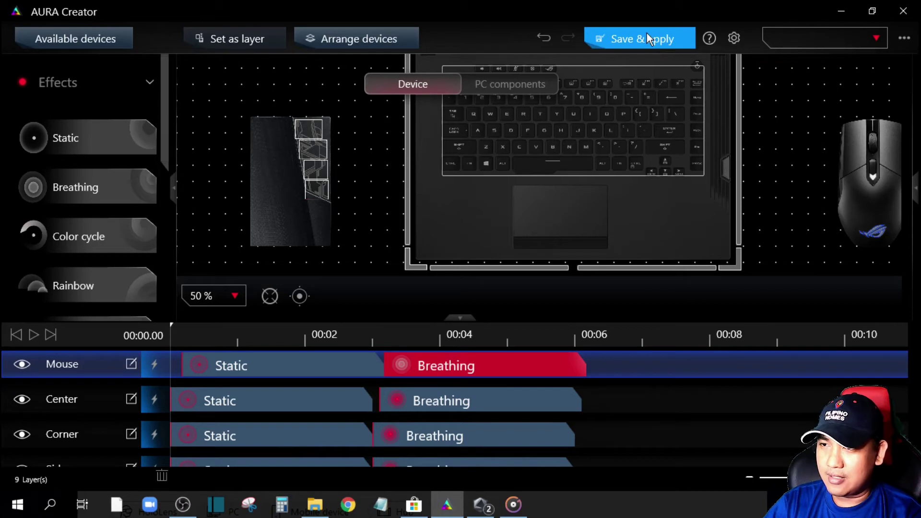
{"action": "left_click", "coordinate": [611, 37]}
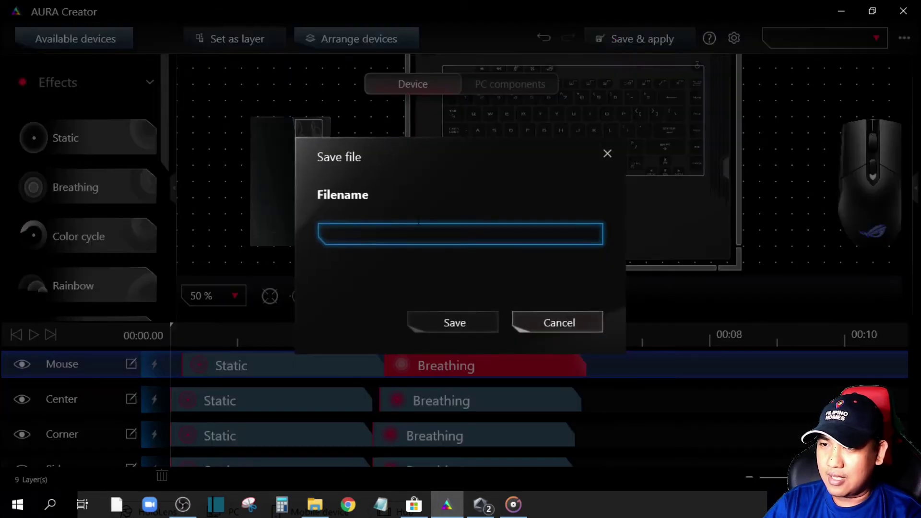
{"action": "type", "text": "Demo1"}
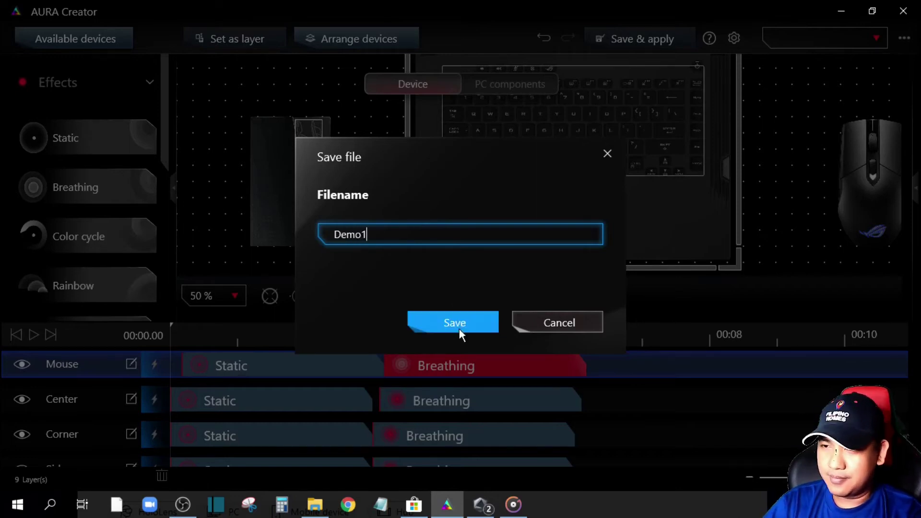
{"action": "left_click", "coordinate": [459, 329]}
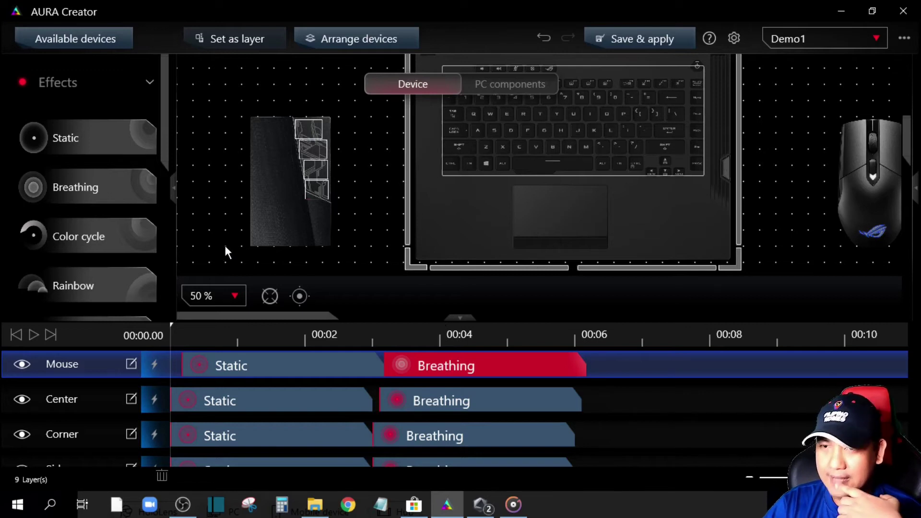
{"action": "scroll", "coordinate": [90, 97], "scroll_direction": "down", "scroll_amount": 1}
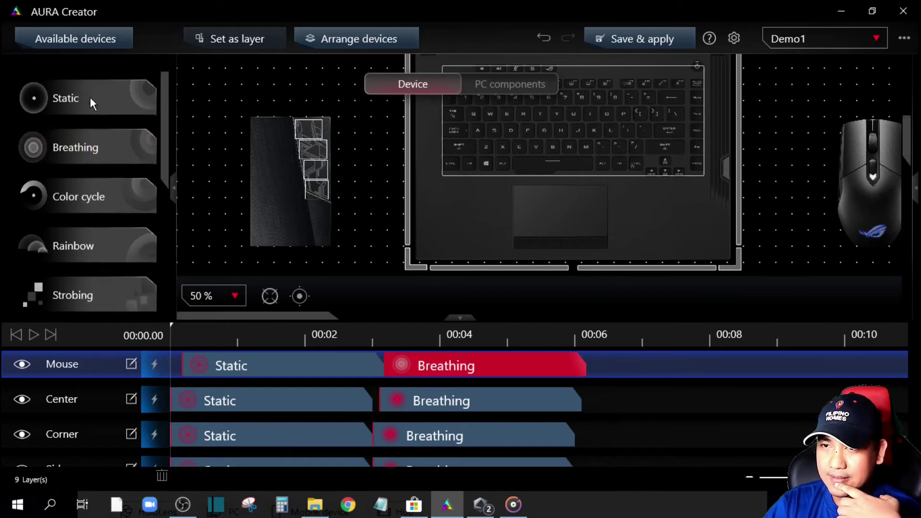
{"action": "scroll", "coordinate": [90, 97], "scroll_direction": "down", "scroll_amount": 6}
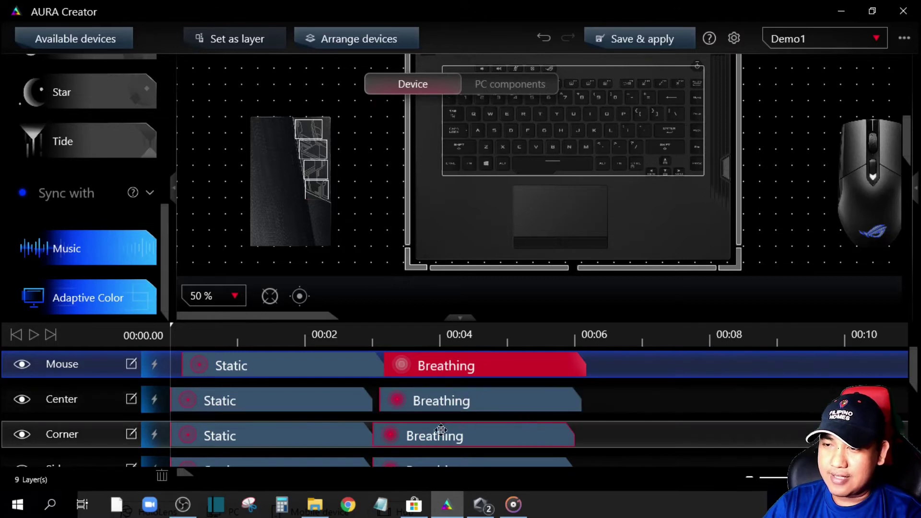
{"action": "scroll", "coordinate": [413, 437], "scroll_direction": "down", "scroll_amount": 5}
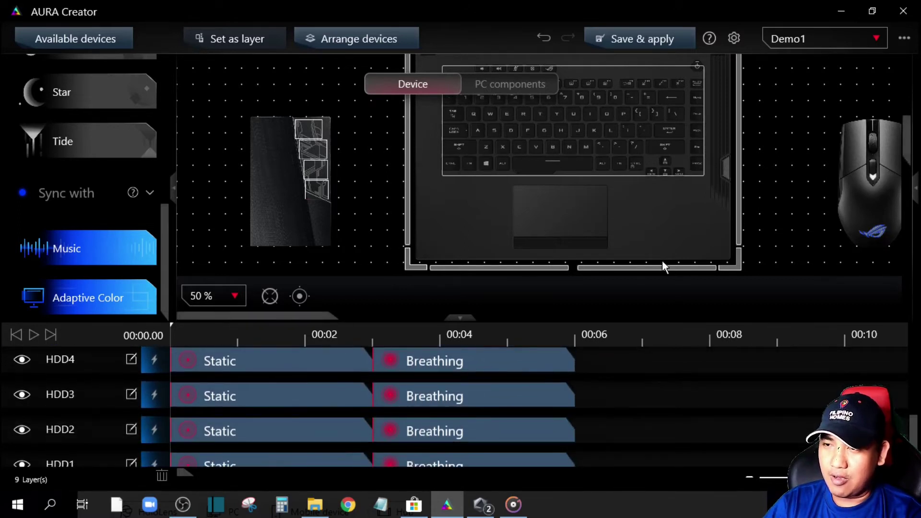
{"action": "scroll", "coordinate": [243, 402], "scroll_direction": "down", "scroll_amount": 1}
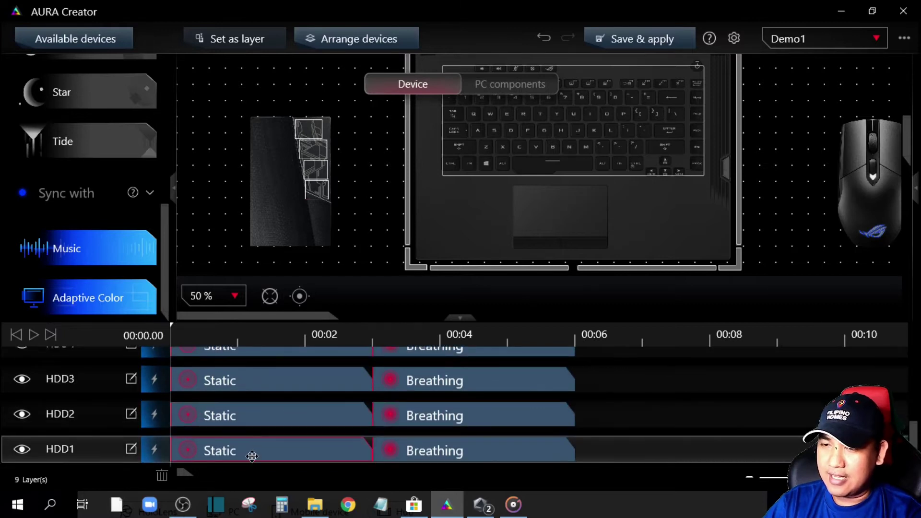
Add a Star effect directly after the Breathing effect on the HDD1 layer's timeline
{"action": "scroll", "coordinate": [591, 448], "scroll_direction": "up", "scroll_amount": 1}
{"action": "scroll", "coordinate": [628, 422], "scroll_direction": "up", "scroll_amount": 5}
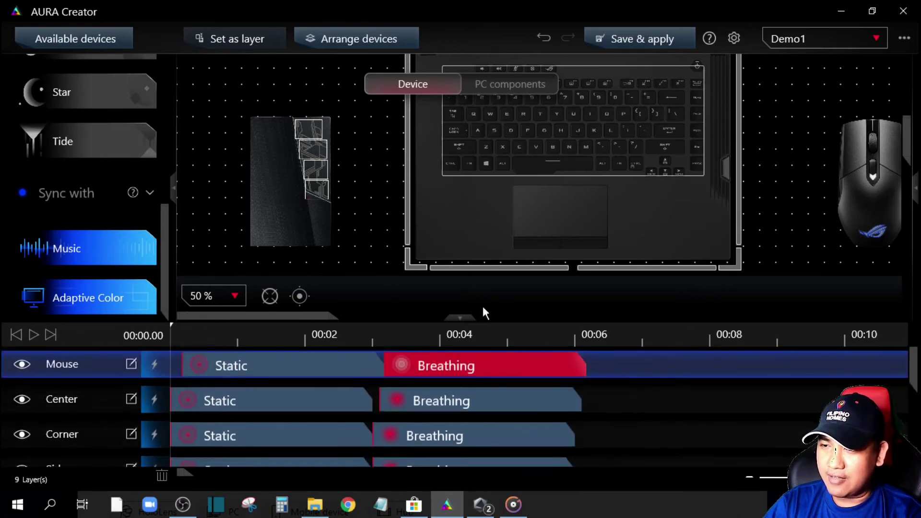
{"action": "scroll", "coordinate": [308, 384], "scroll_direction": "down", "scroll_amount": 6}
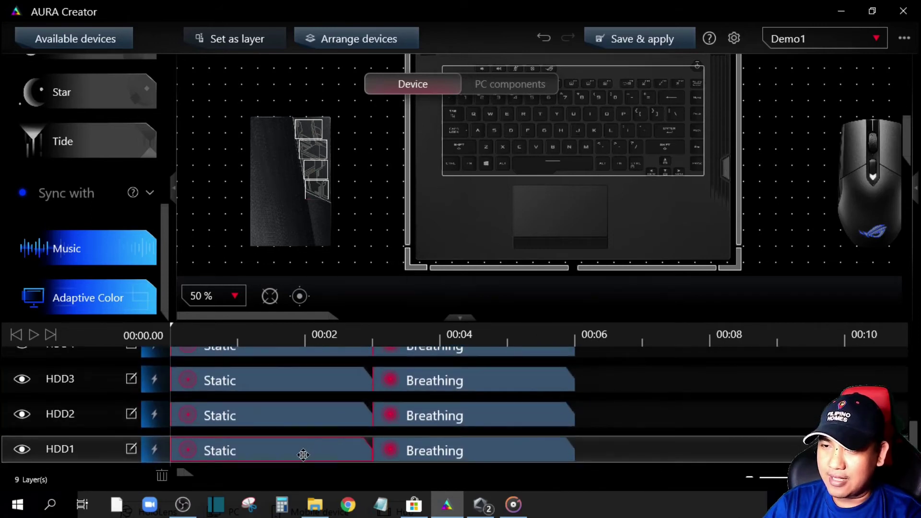
{"action": "left_click", "coordinate": [665, 453]}
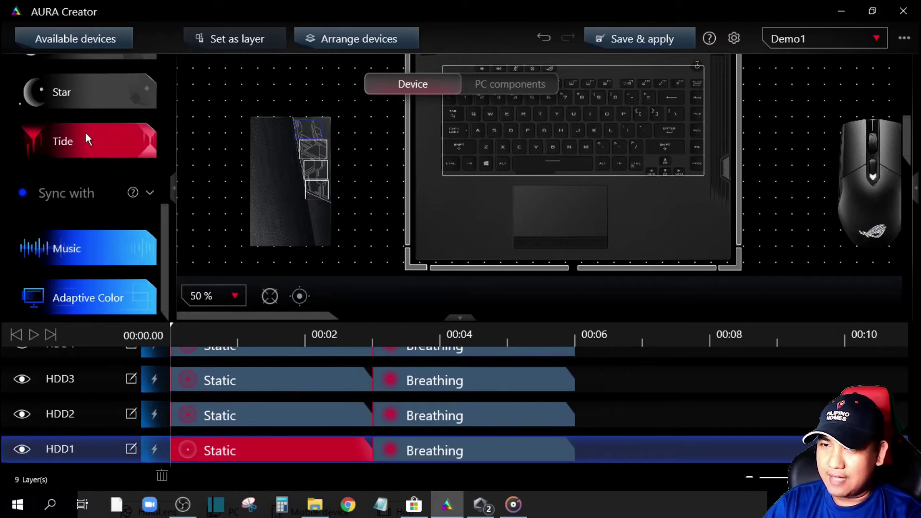
{"action": "scroll", "coordinate": [75, 192], "scroll_direction": "up", "scroll_amount": 2}
{"action": "left_click", "coordinate": [82, 171]}
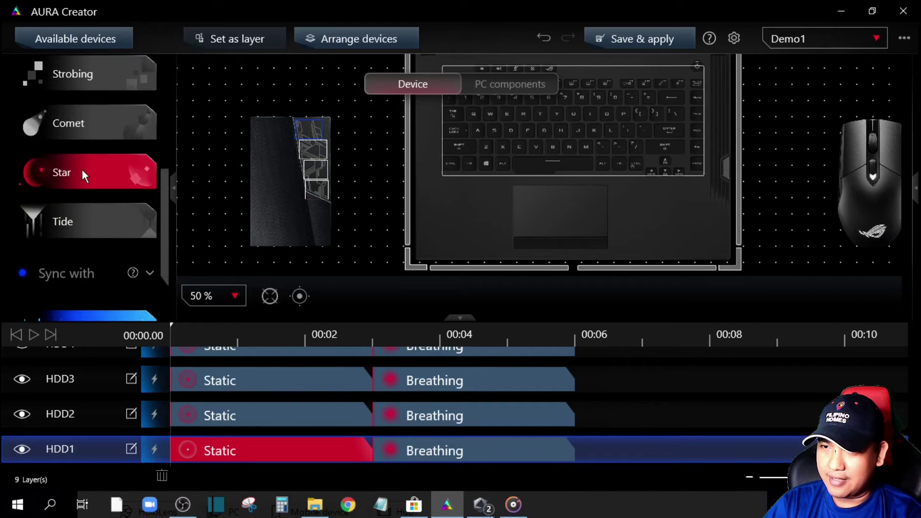
{"action": "left_click_drag", "start_coordinate": [82, 169], "coordinate": [640, 453]}
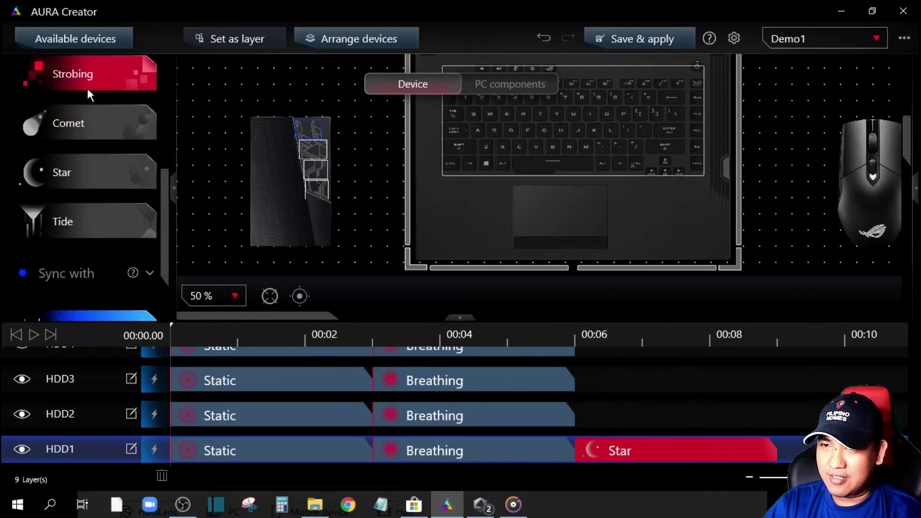
Place a Star effect right after Breathing on each of the HDD2, HDD3 and HDD4 layers
{"action": "left_click_drag", "start_coordinate": [75, 169], "coordinate": [632, 415]}
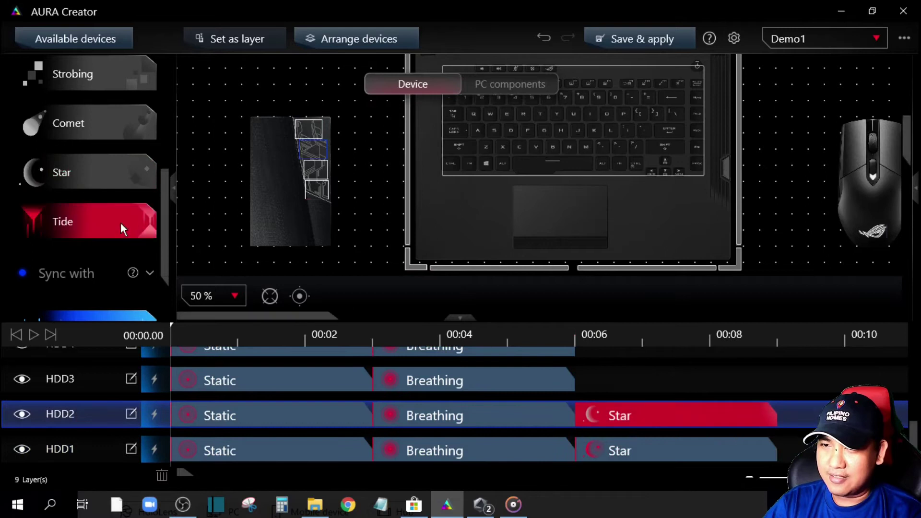
{"action": "left_click_drag", "start_coordinate": [101, 177], "coordinate": [632, 393]}
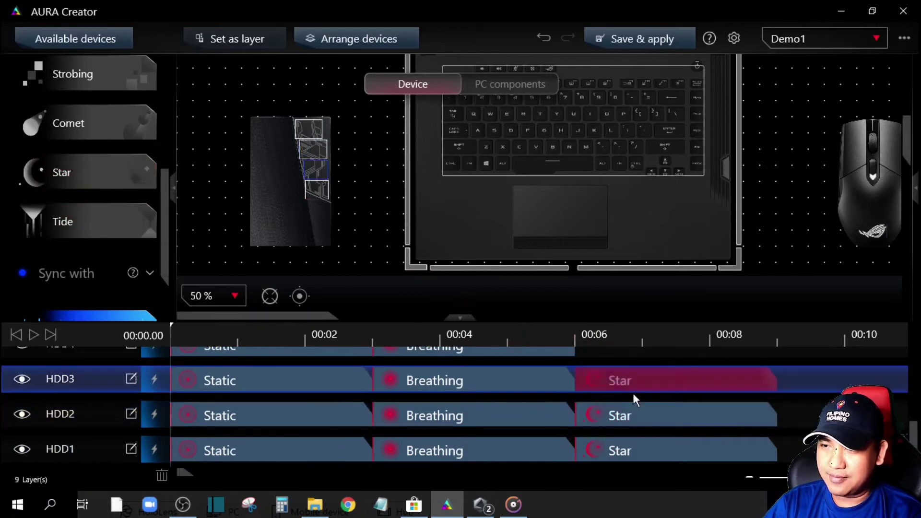
{"action": "scroll", "coordinate": [631, 403], "scroll_direction": "up", "scroll_amount": 1}
{"action": "left_click_drag", "start_coordinate": [91, 177], "coordinate": [638, 367]}
{"action": "scroll", "coordinate": [506, 423], "scroll_direction": "up", "scroll_amount": 2}
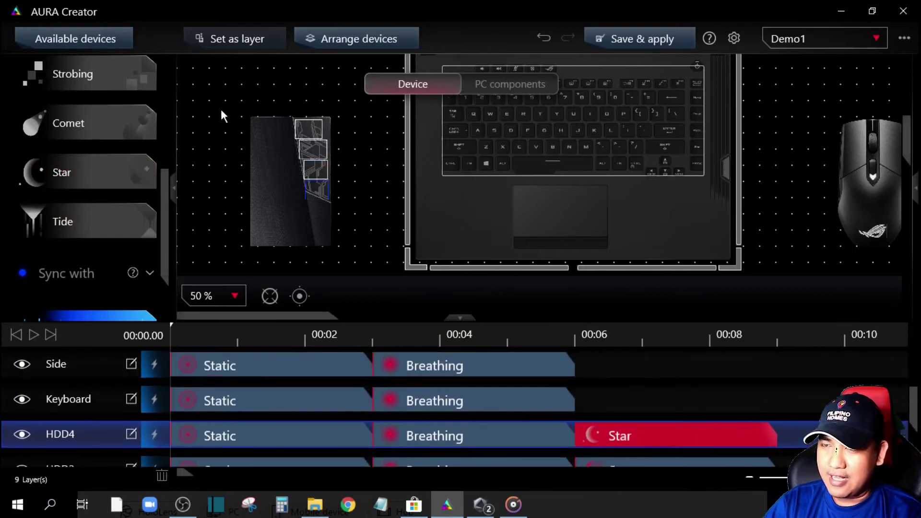
Add a Rainbow effect directly after the Breathing effect on the Keyboard layer
{"action": "scroll", "coordinate": [85, 141], "scroll_direction": "up", "scroll_amount": 3}
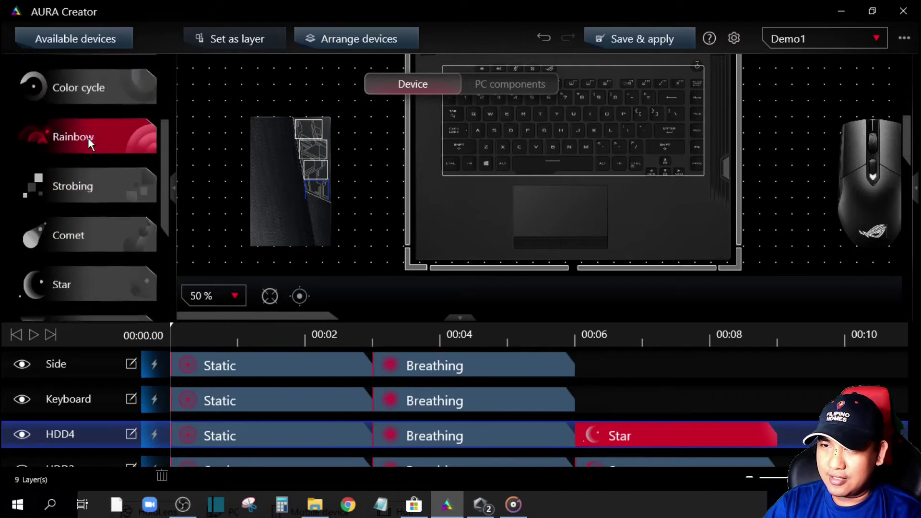
{"action": "left_click_drag", "start_coordinate": [82, 142], "coordinate": [638, 410]}
{"action": "mouse_move", "coordinate": [68, 148]}
{"action": "left_mouse_down"}
{"action": "mouse_move", "coordinate": [432, 283]}
{"action": "mouse_move", "coordinate": [294, 281]}
{"action": "mouse_move", "coordinate": [104, 144]}
{"action": "mouse_move", "coordinate": [67, 144]}
{"action": "left_mouse_up"}
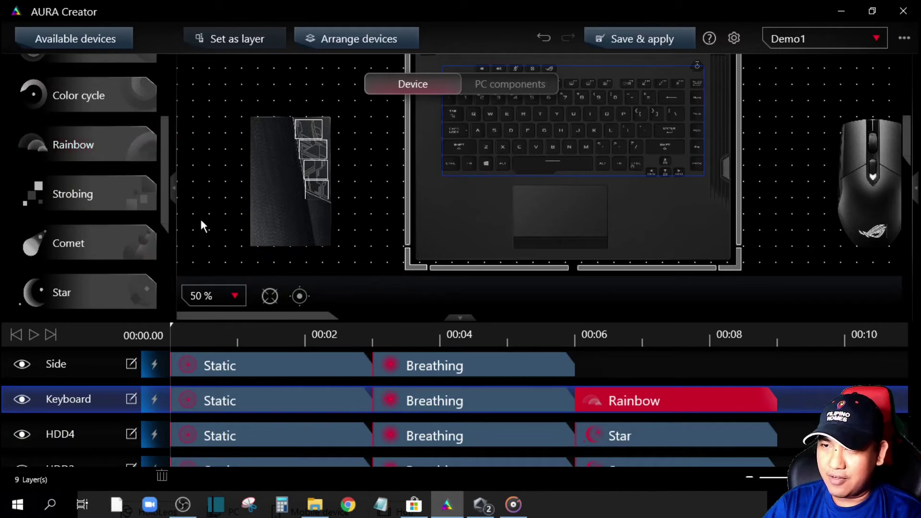
Add a Star effect directly after the Breathing effect on the Side layer
{"action": "scroll", "coordinate": [735, 197], "scroll_direction": "up", "scroll_amount": 2}
{"action": "scroll", "coordinate": [708, 193], "scroll_direction": "down", "scroll_amount": 2}
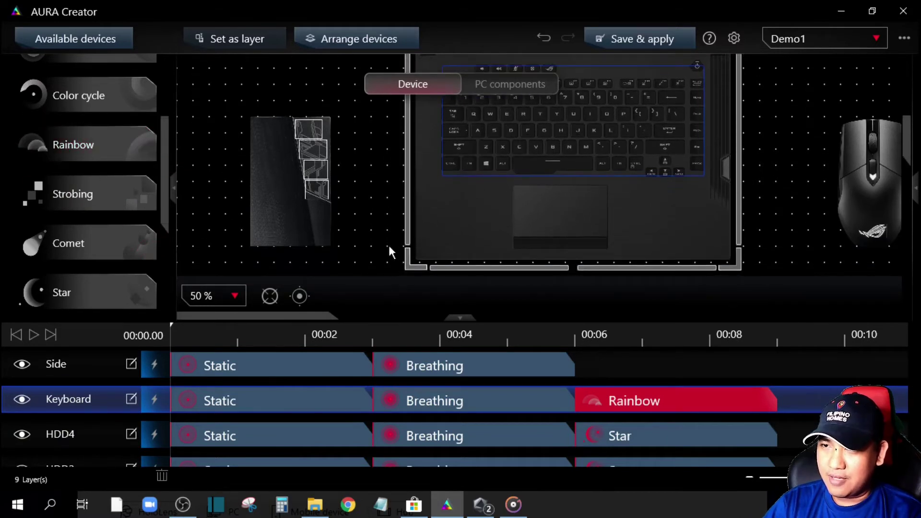
{"action": "left_click", "coordinate": [621, 370]}
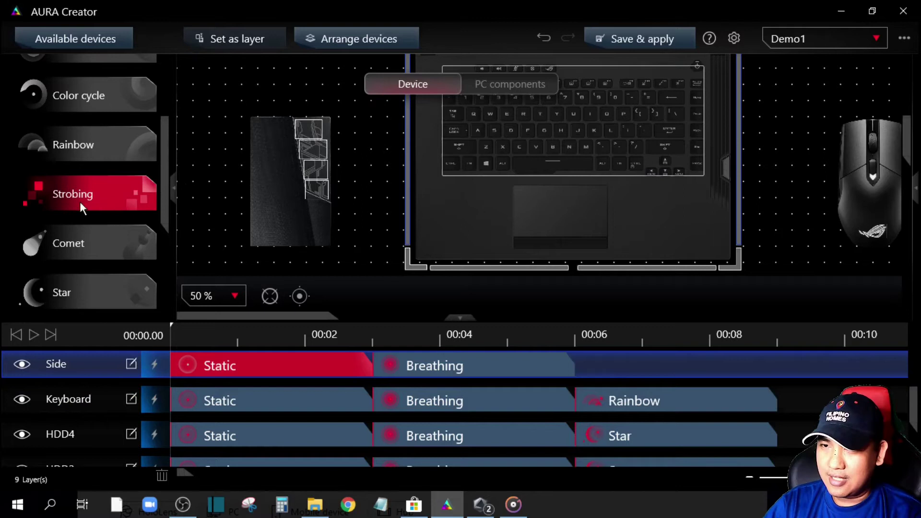
{"action": "scroll", "coordinate": [97, 205], "scroll_direction": "down", "scroll_amount": 2}
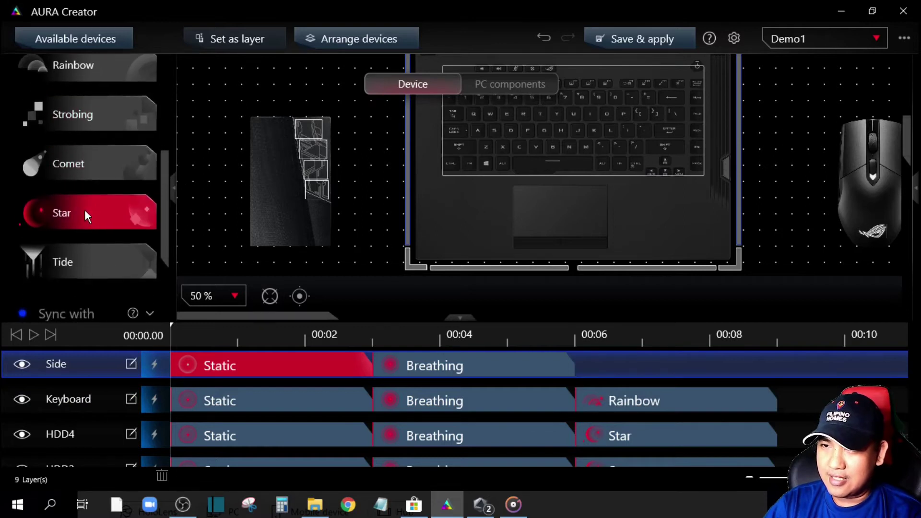
{"action": "left_click_drag", "start_coordinate": [87, 210], "coordinate": [630, 371]}
Add a second Breathing effect to the Corner layer, starting shortly after the existing one ends
{"action": "scroll", "coordinate": [514, 382], "scroll_direction": "up", "scroll_amount": 1}
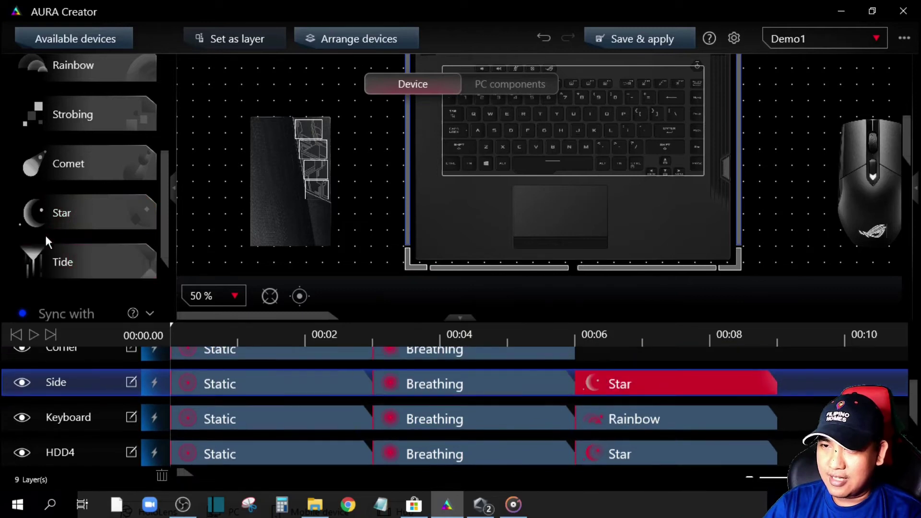
{"action": "scroll", "coordinate": [77, 214], "scroll_direction": "up", "scroll_amount": 1}
{"action": "scroll", "coordinate": [85, 180], "scroll_direction": "up", "scroll_amount": 1}
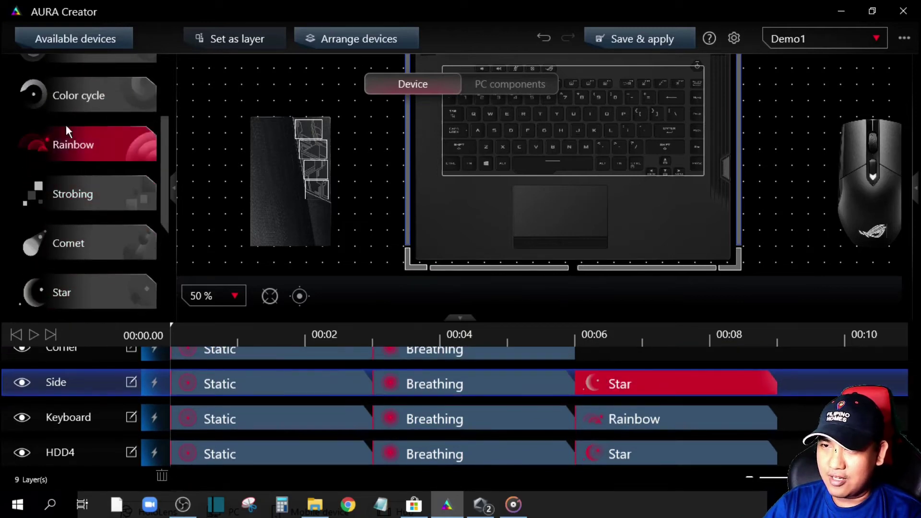
{"action": "scroll", "coordinate": [79, 136], "scroll_direction": "up", "scroll_amount": 1}
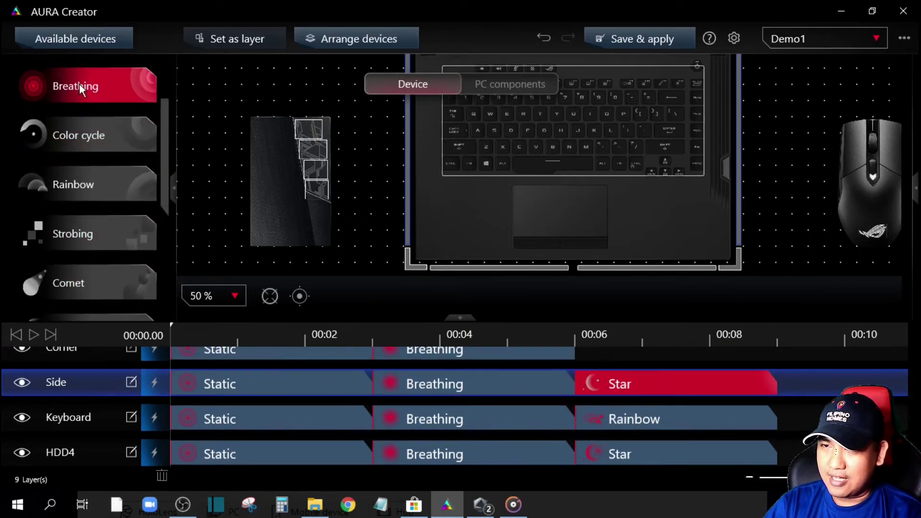
{"action": "left_click_drag", "start_coordinate": [74, 82], "coordinate": [647, 356]}
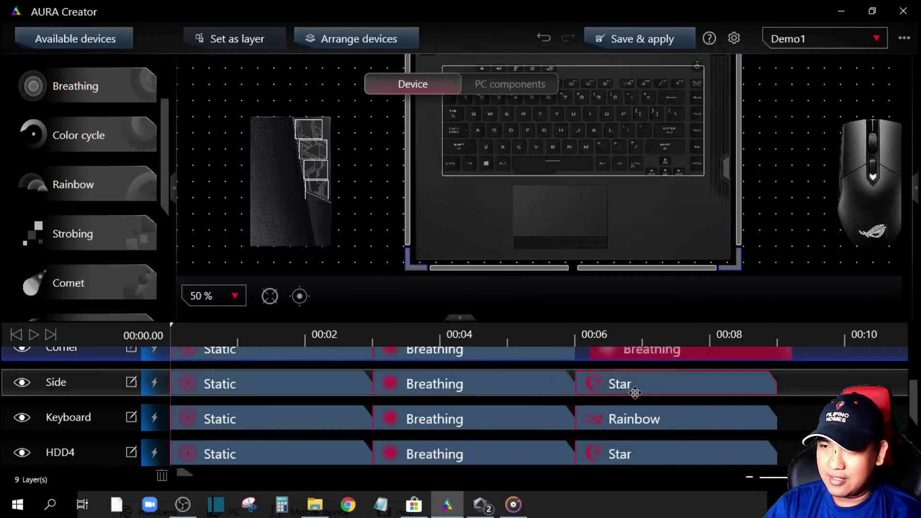
Add a Rainbow effect directly after the Breathing effect on the Center layer
{"action": "scroll", "coordinate": [633, 391], "scroll_direction": "up", "scroll_amount": 2}
{"action": "scroll", "coordinate": [495, 450], "scroll_direction": "up", "scroll_amount": 1}
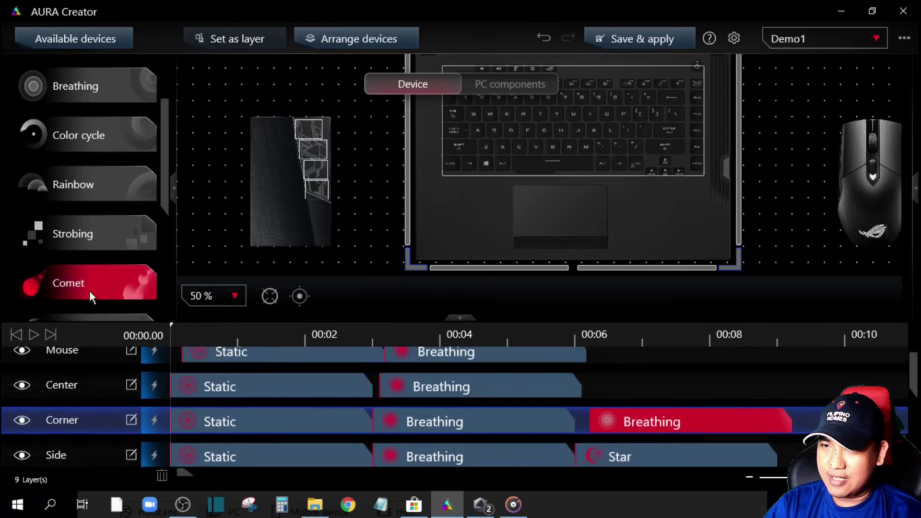
{"action": "scroll", "coordinate": [88, 290], "scroll_direction": "down", "scroll_amount": 3}
{"action": "scroll", "coordinate": [88, 286], "scroll_direction": "down", "scroll_amount": 1}
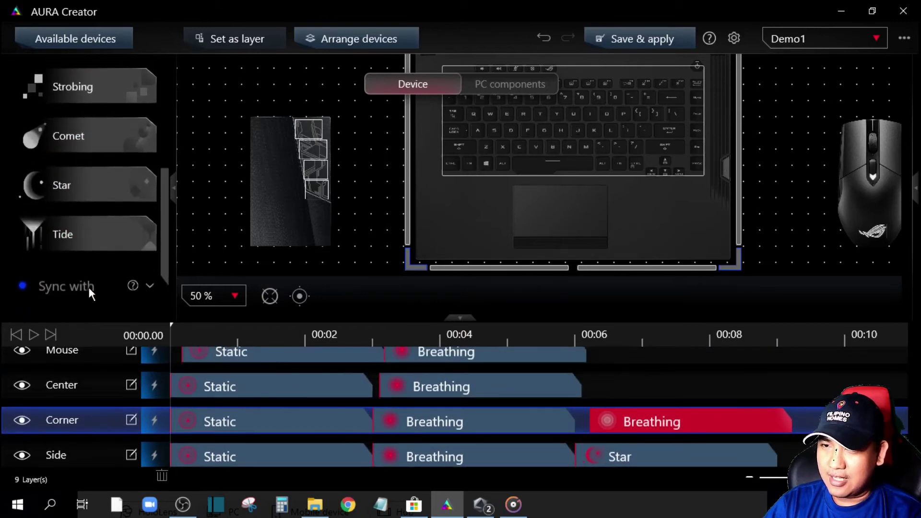
{"action": "scroll", "coordinate": [88, 284], "scroll_direction": "up", "scroll_amount": 2}
{"action": "scroll", "coordinate": [82, 264], "scroll_direction": "up", "scroll_amount": 1}
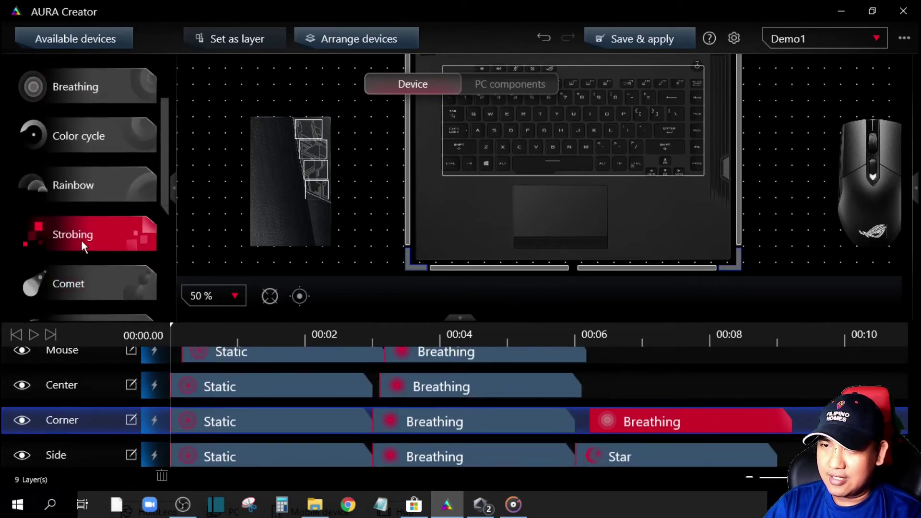
{"action": "left_click_drag", "start_coordinate": [72, 179], "coordinate": [634, 386]}
Add a Star effect directly after the Breathing effect on the Mouse layer
{"action": "scroll", "coordinate": [542, 442], "scroll_direction": "up", "scroll_amount": 1}
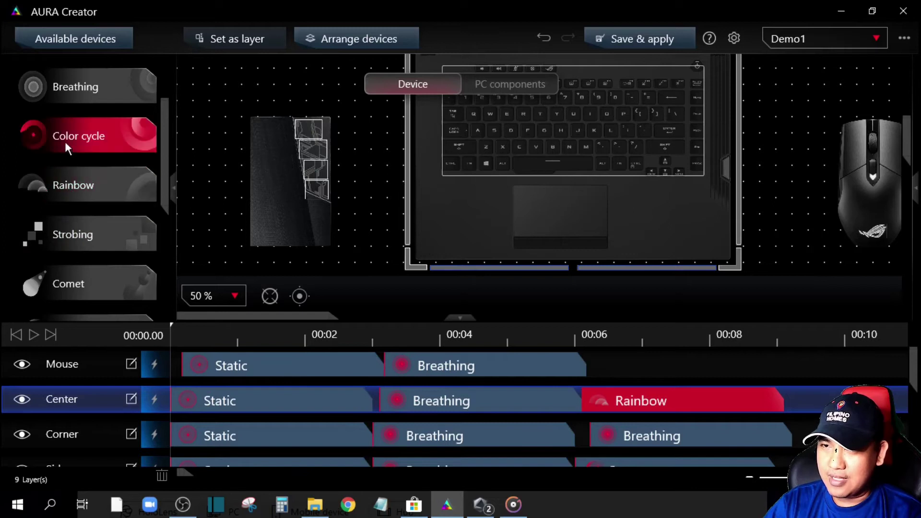
{"action": "scroll", "coordinate": [68, 259], "scroll_direction": "down", "scroll_amount": 2}
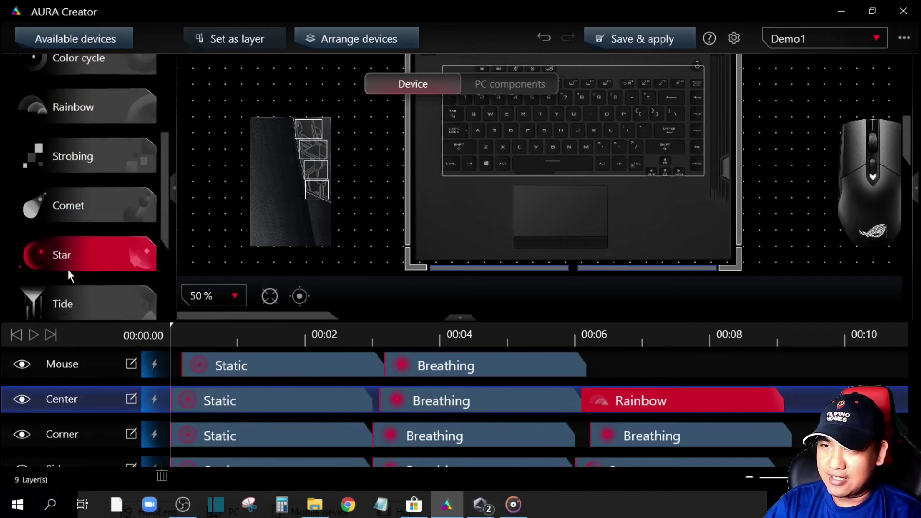
{"action": "left_click_drag", "start_coordinate": [71, 255], "coordinate": [634, 367]}
Save and apply the extended effect timelines to the Demo1 profile
{"action": "left_click", "coordinate": [632, 39]}
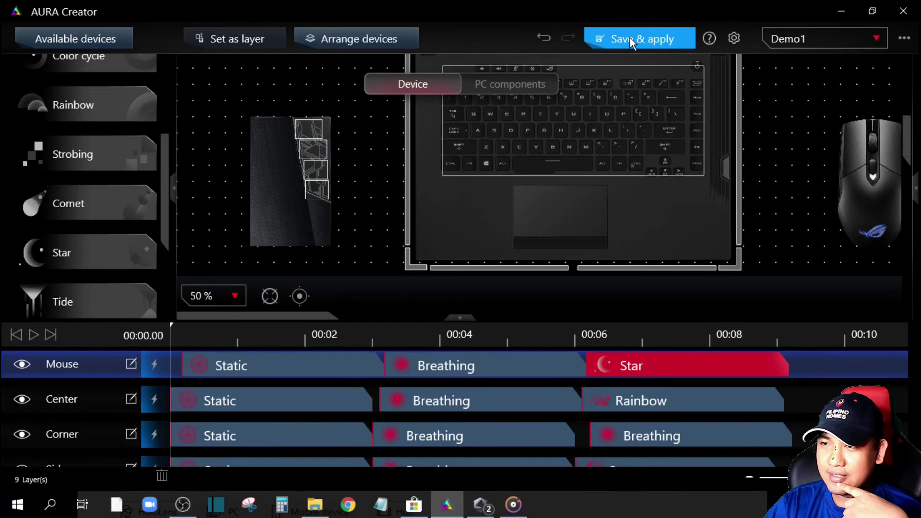
{"action": "left_click", "coordinate": [631, 39]}
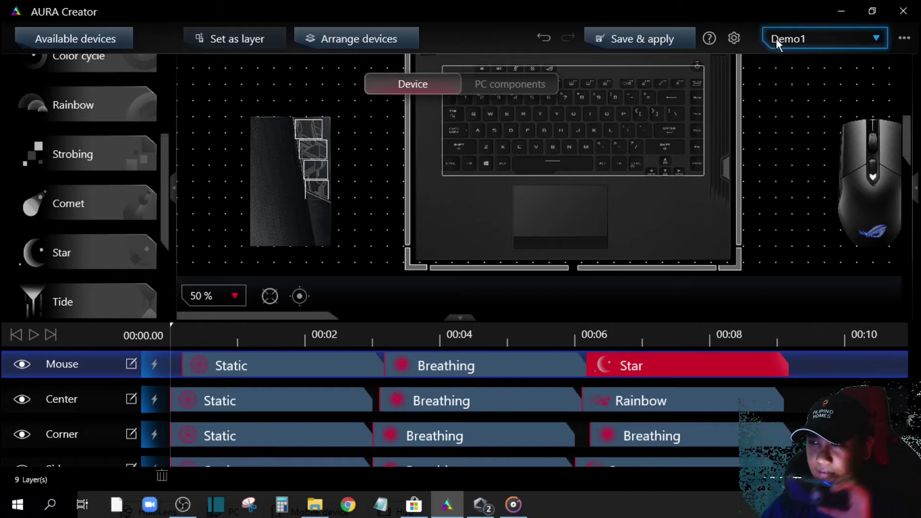
{"action": "left_click", "coordinate": [658, 45]}
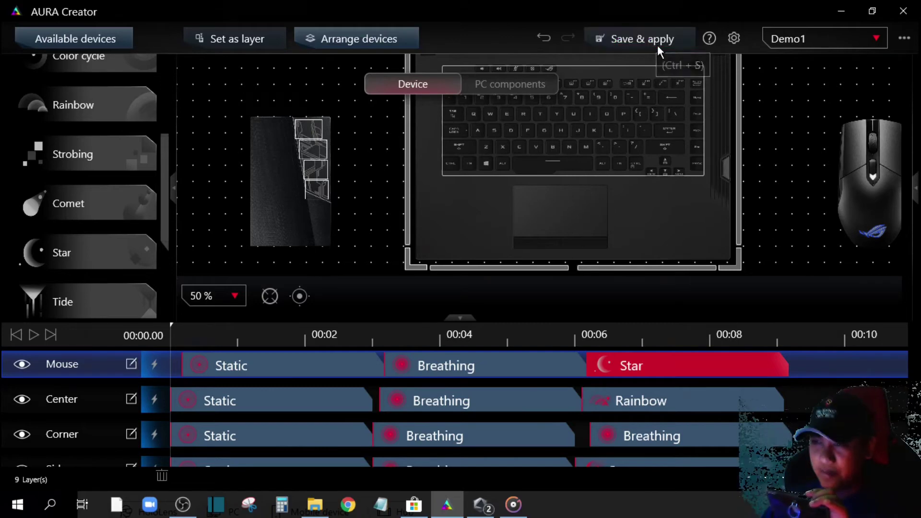